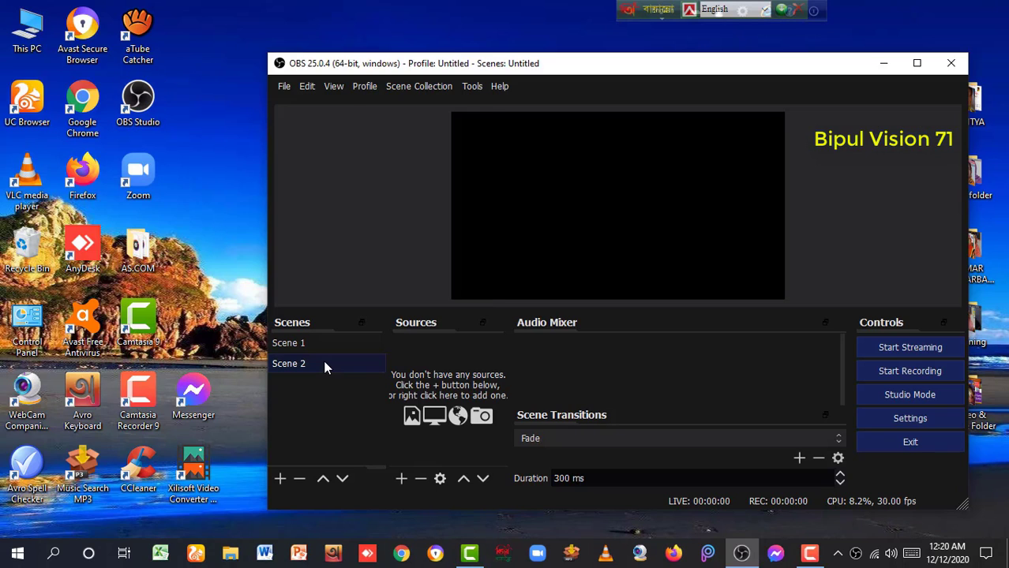
Remove Scene 2 from the Scenes list and confirm the deletion
right_click(323, 360)
click(375, 199)
click(653, 310)
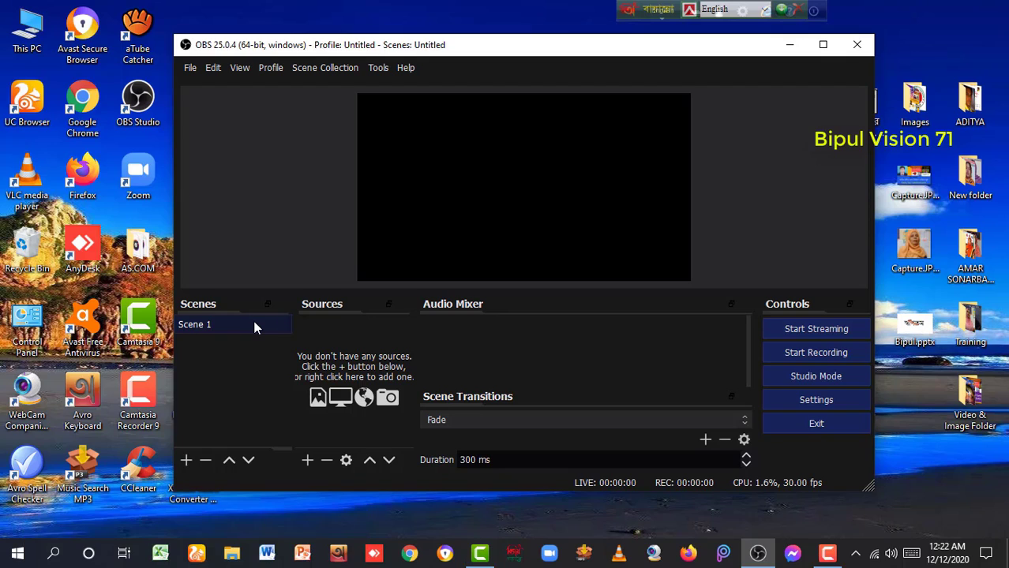
Add an Image source to Scene 1, keeping the default name 'Image'
click(308, 461)
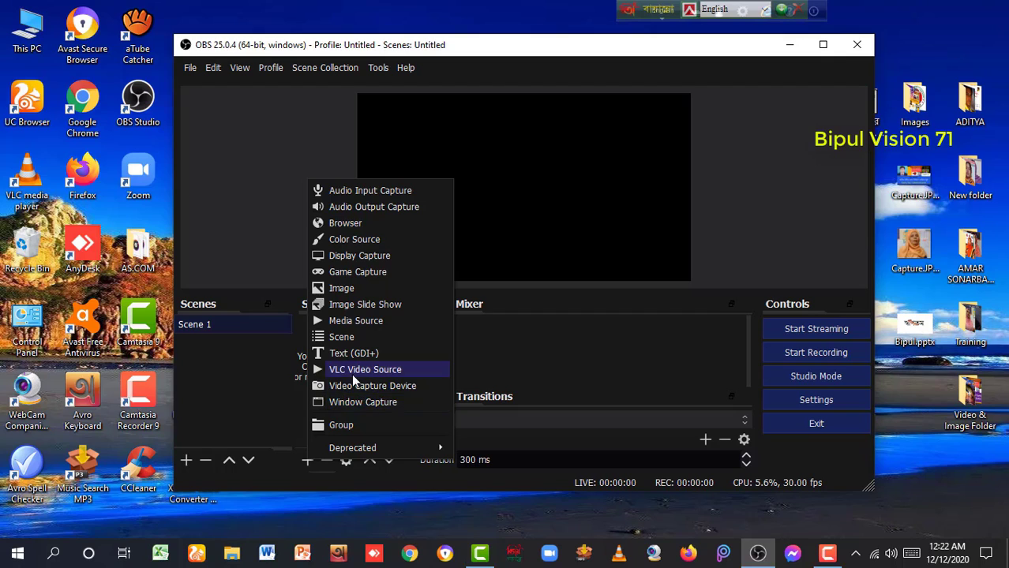
click(355, 288)
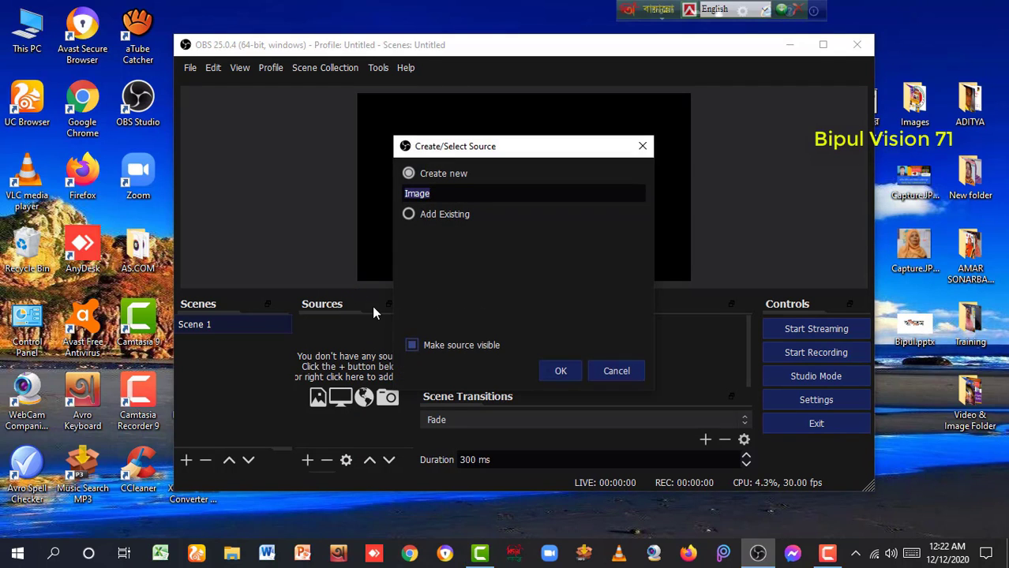
click(555, 367)
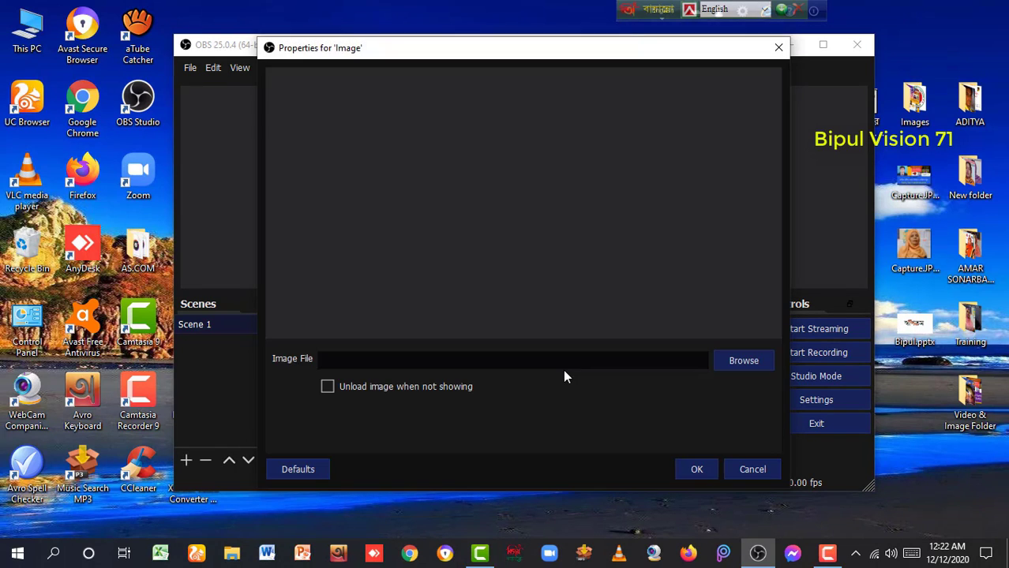
Choose 20190830_211234.jpg from This PC > Pictures > Pictures as the image file
click(742, 361)
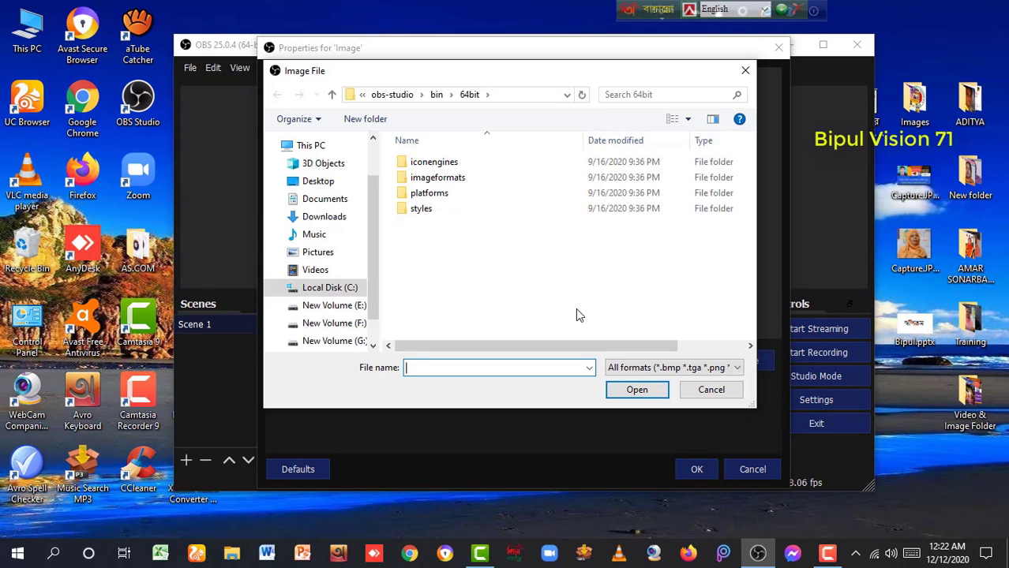
click(323, 254)
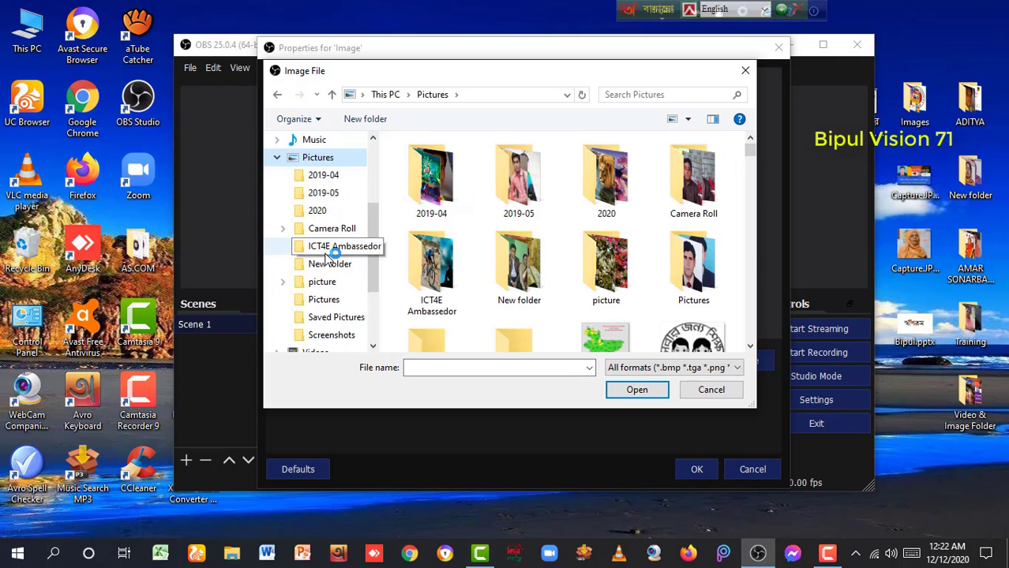
double_click(696, 268)
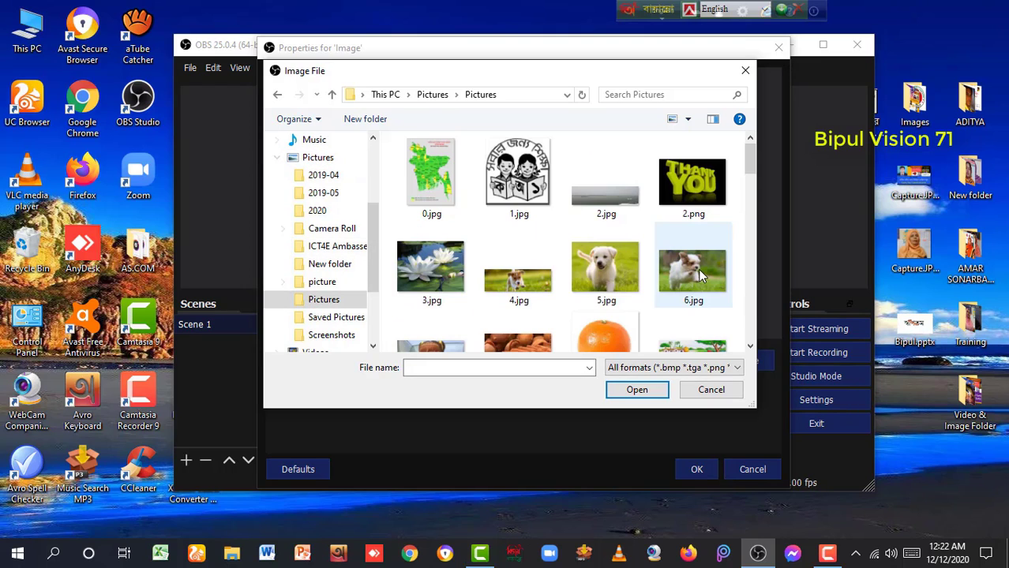
scroll(614, 262, down, 2)
scroll(615, 262, down, 5)
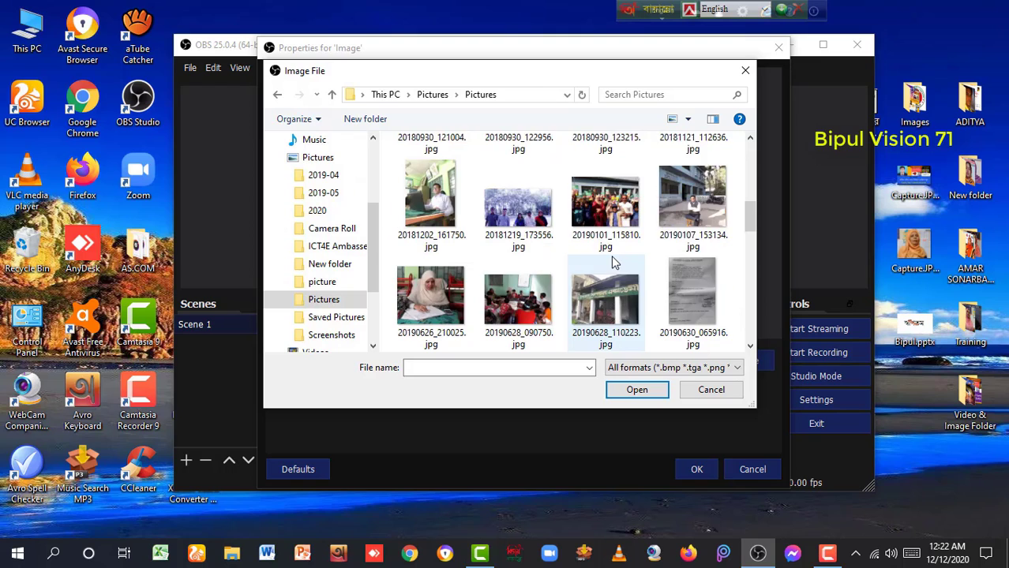
scroll(615, 262, down, 1)
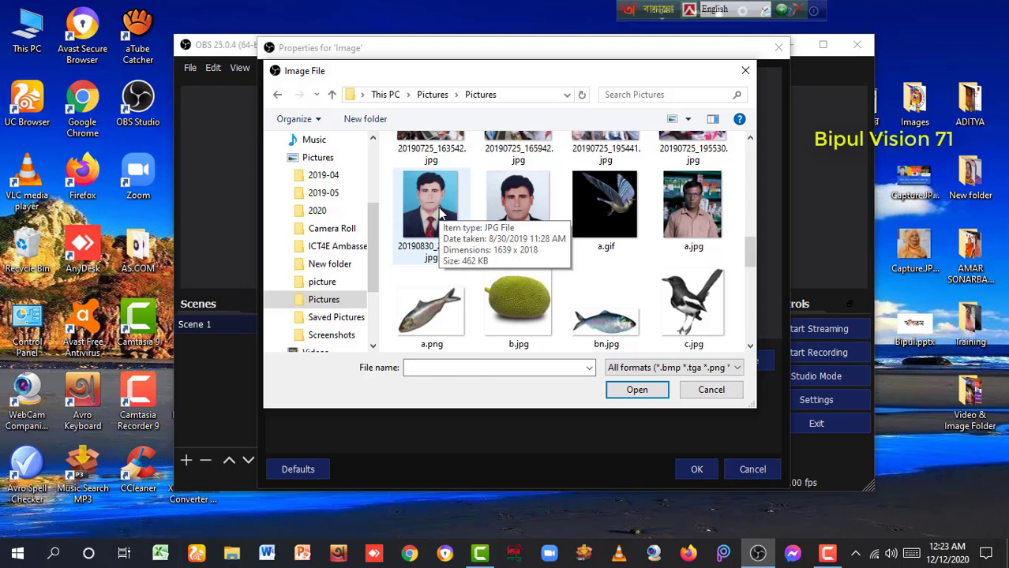
click(440, 215)
click(637, 389)
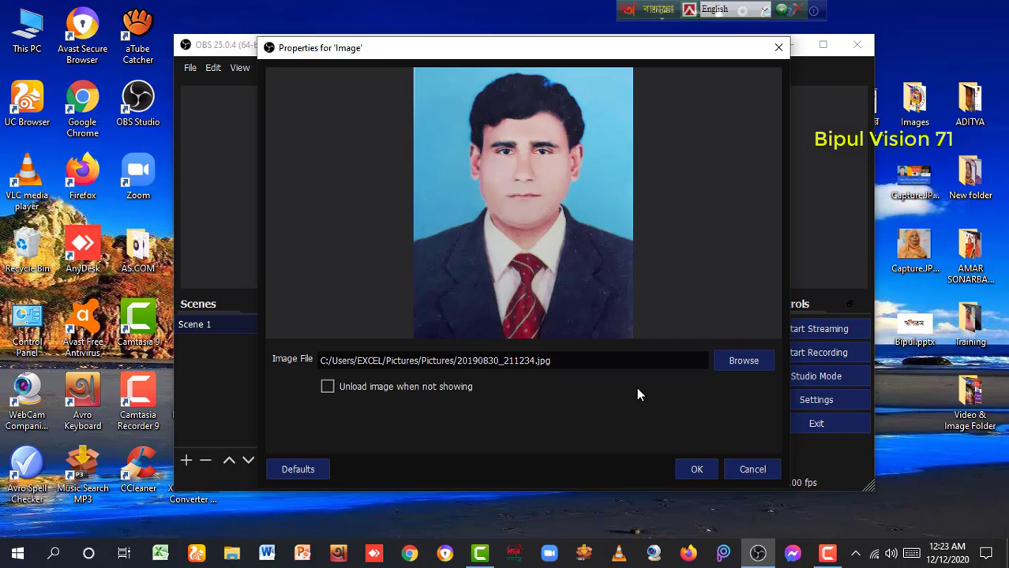
Apply the image properties, then resize the portrait to the canvas height and centre it
click(694, 469)
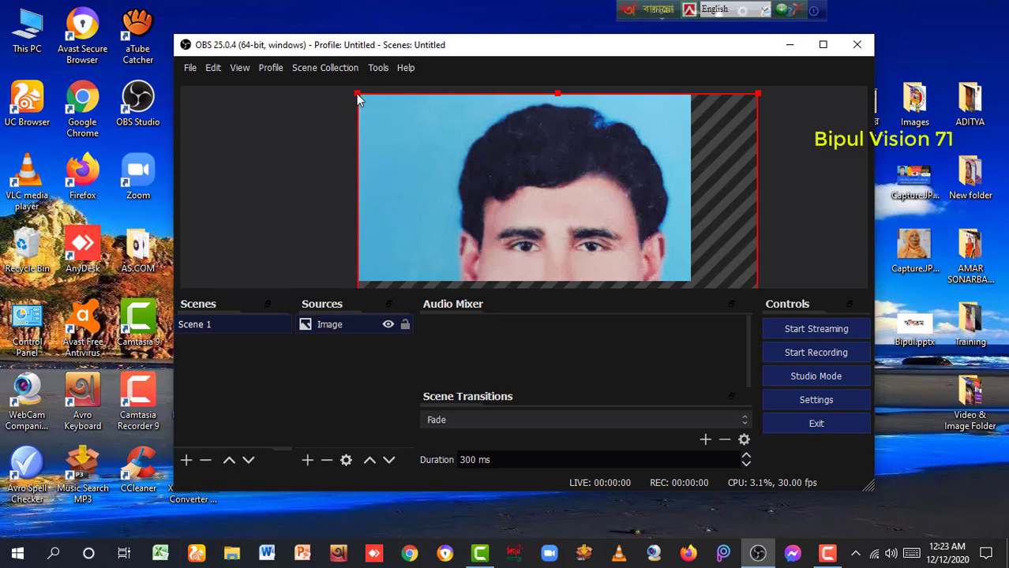
drag(368, 102, 460, 134)
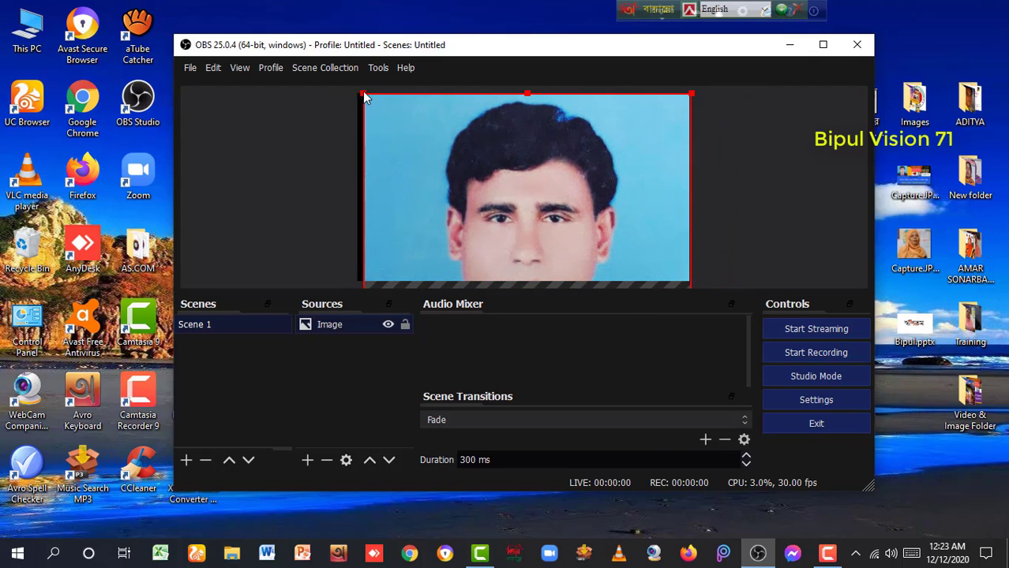
drag(363, 93, 391, 107)
drag(435, 160, 426, 150)
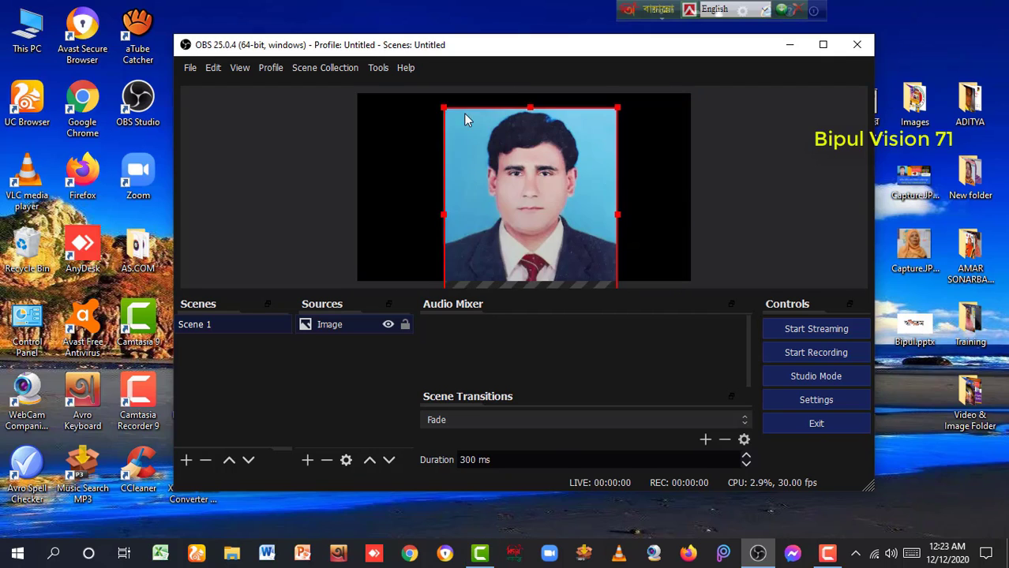
drag(463, 113, 507, 171)
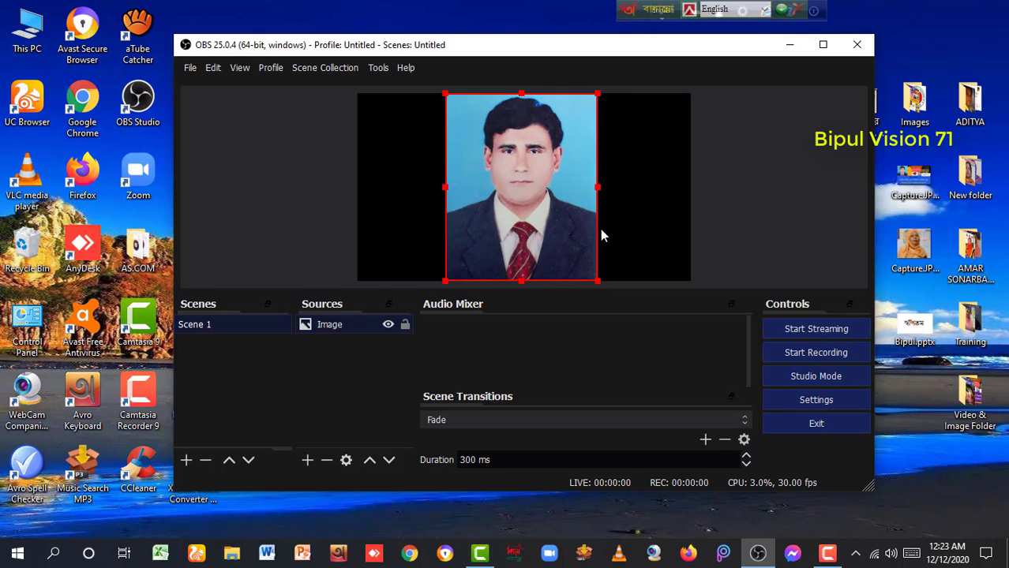
click(631, 234)
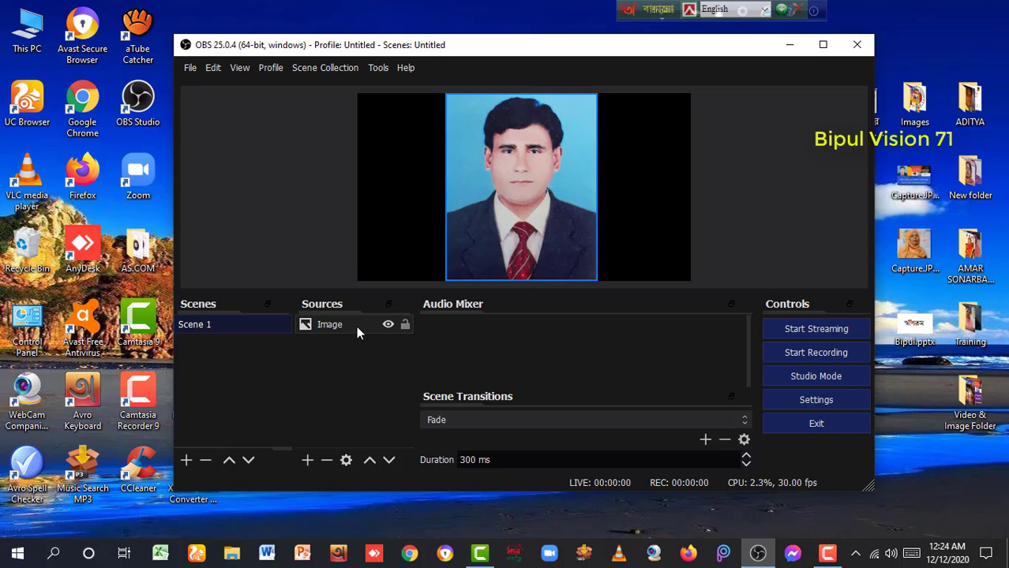
Create a new scene, keeping the default name Scene 2
click(186, 462)
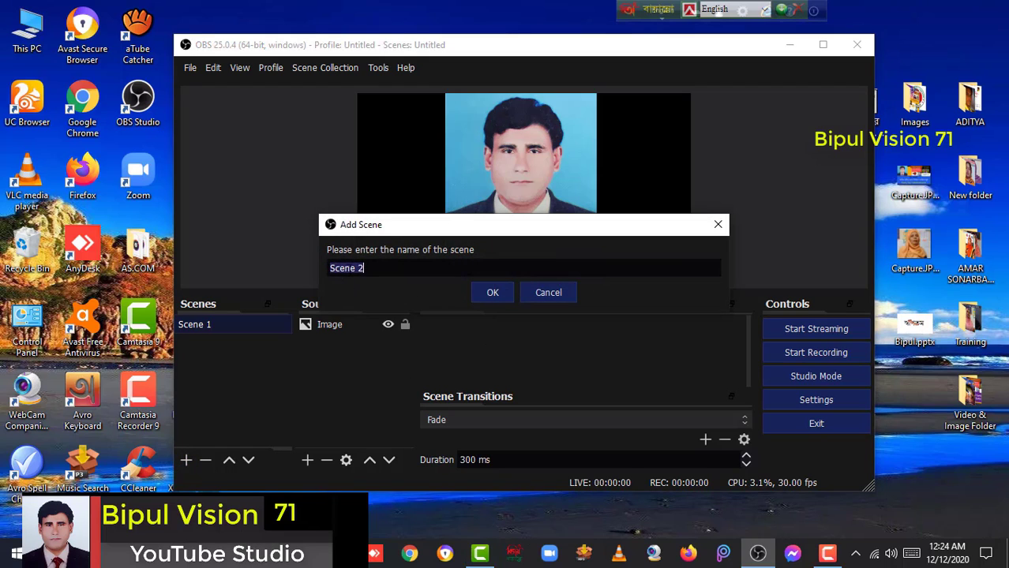
click(494, 293)
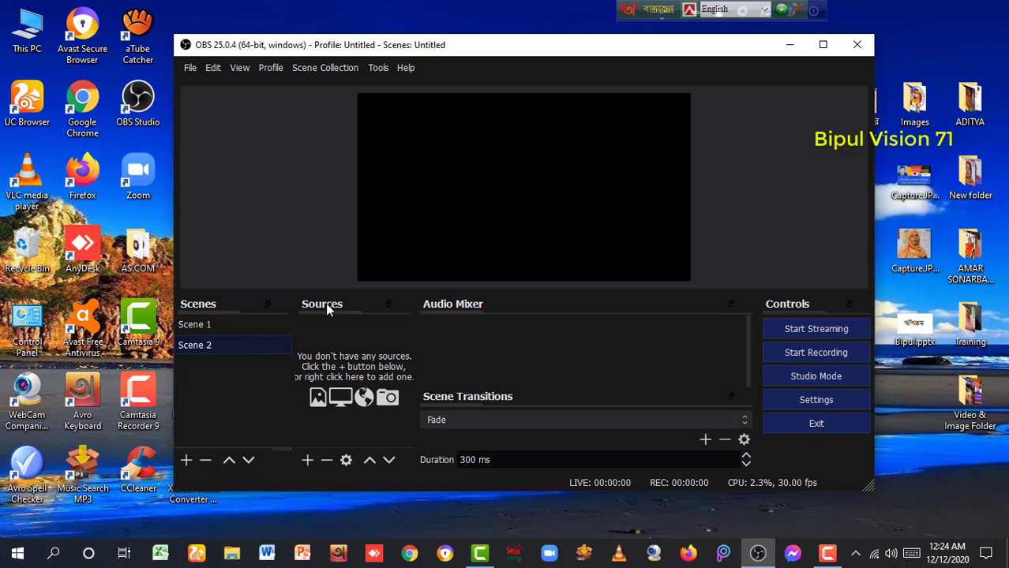
Add a new Media Source to Scene 2
click(308, 461)
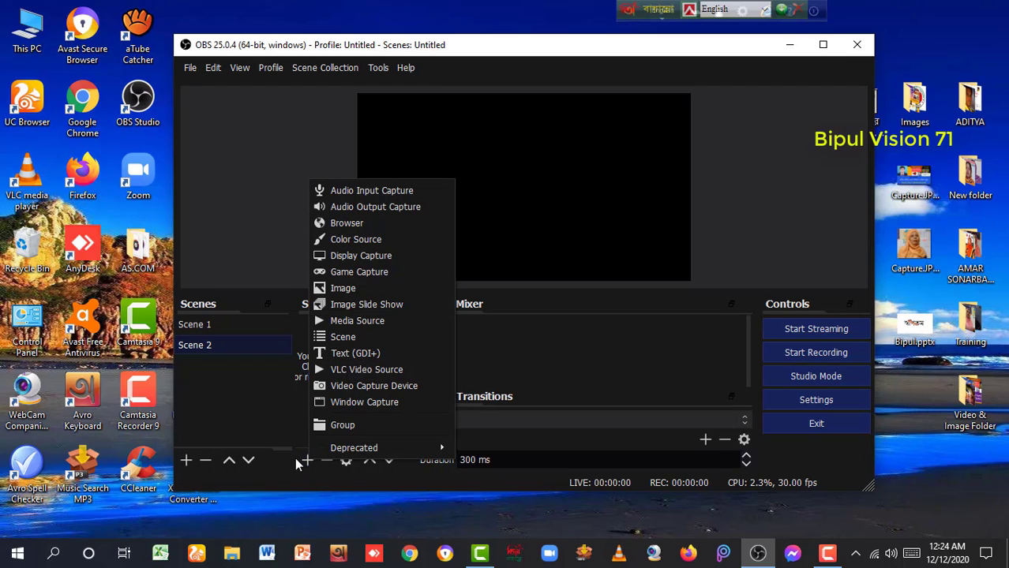
click(367, 321)
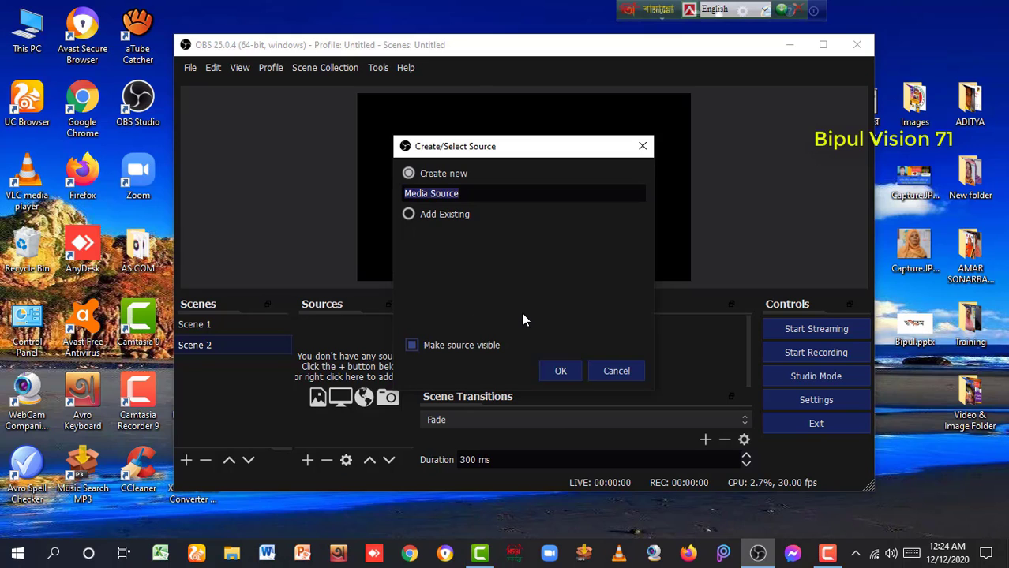
click(561, 372)
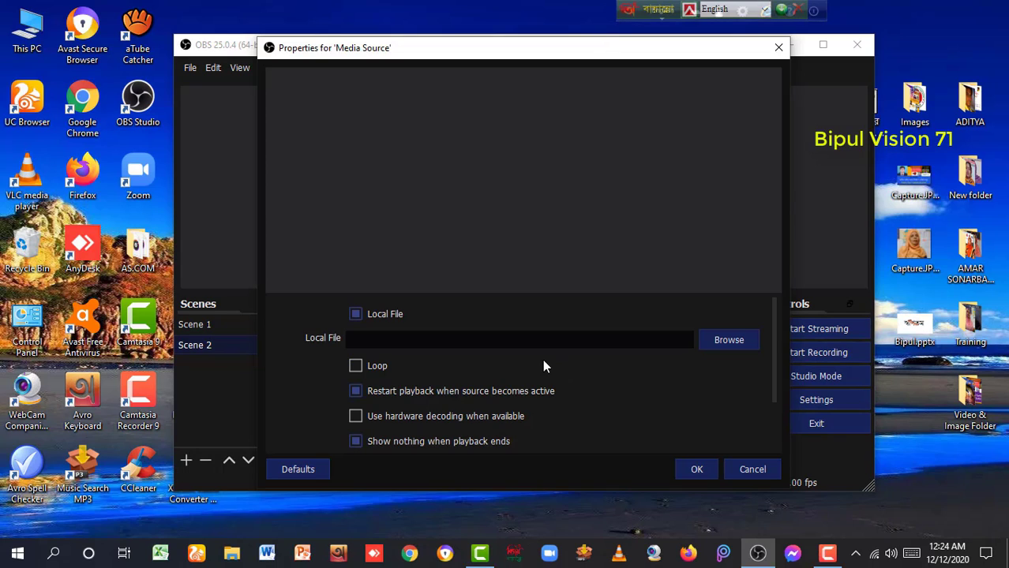
Set the Media Source file to Bipul-C-5-Eng.-Solution Ques..mp4 from Jhenaidah Videos
click(727, 341)
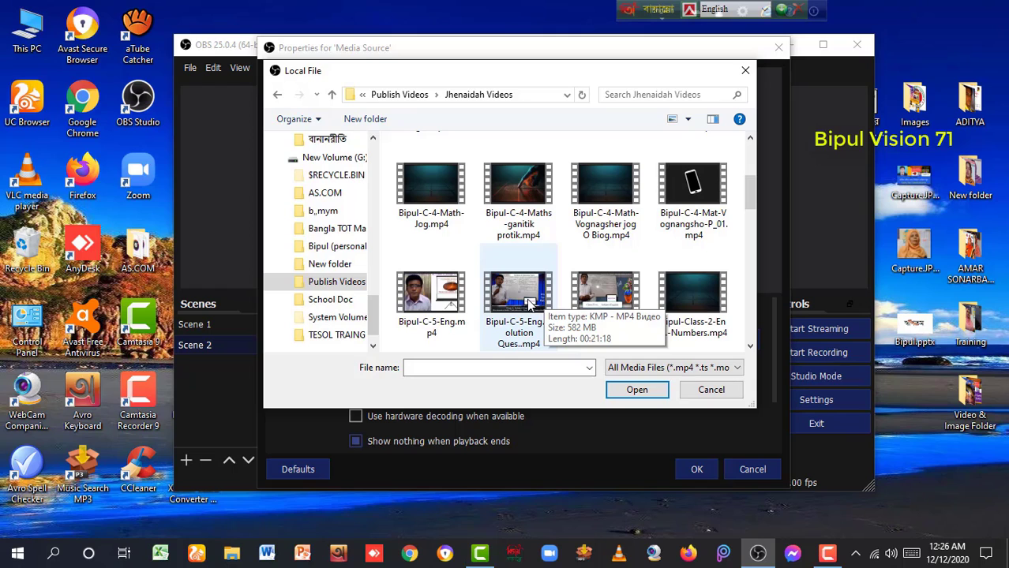
click(530, 303)
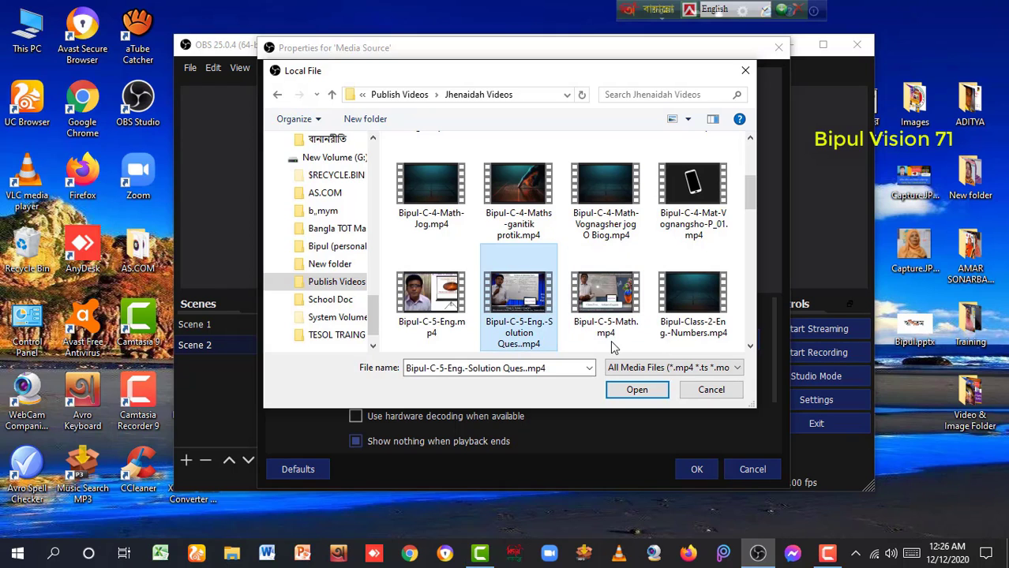
click(643, 390)
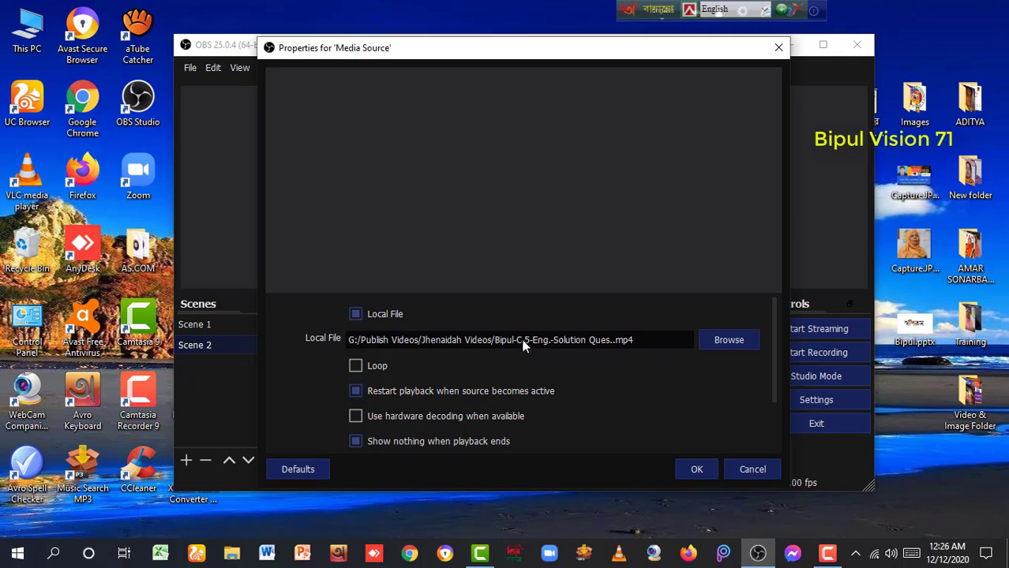
Apply the Media Source, resize the lecture video to fill the canvas, then return to Scene 1
click(701, 469)
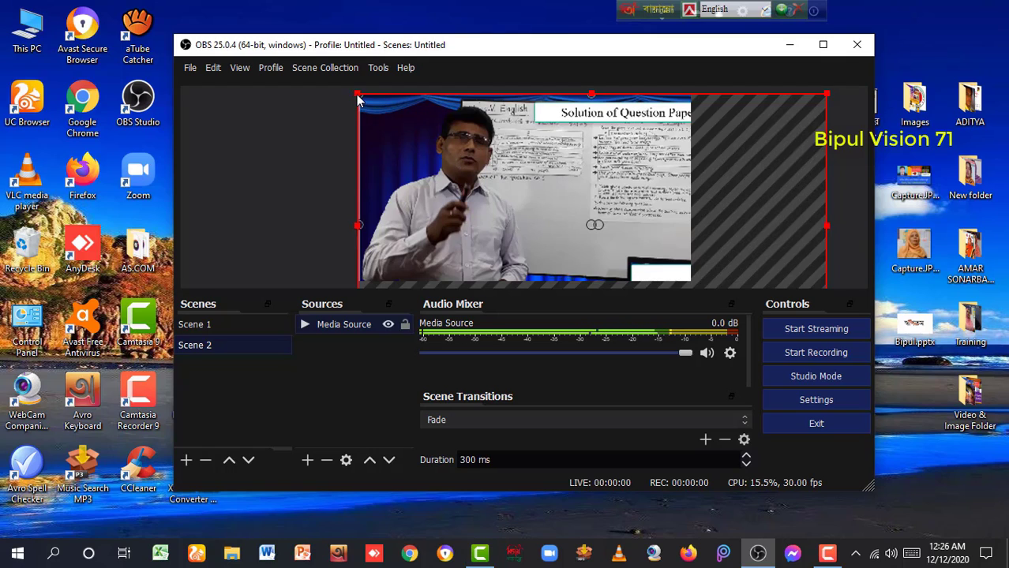
mouse_move(357, 96)
mouse_down()
mouse_move(533, 205)
mouse_move(445, 139)
mouse_move(426, 141)
mouse_move(368, 101)
mouse_up()
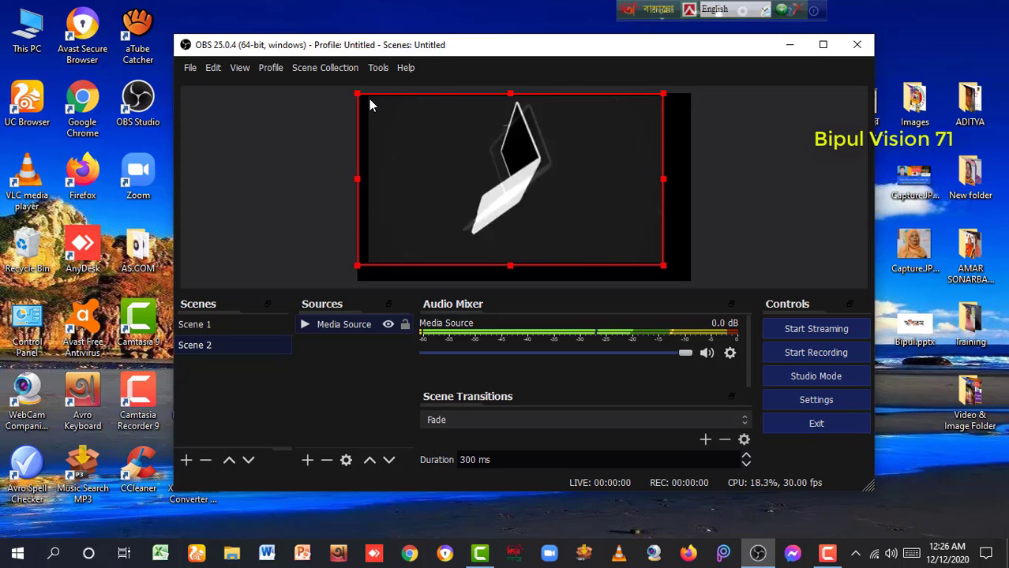
drag(665, 269, 691, 281)
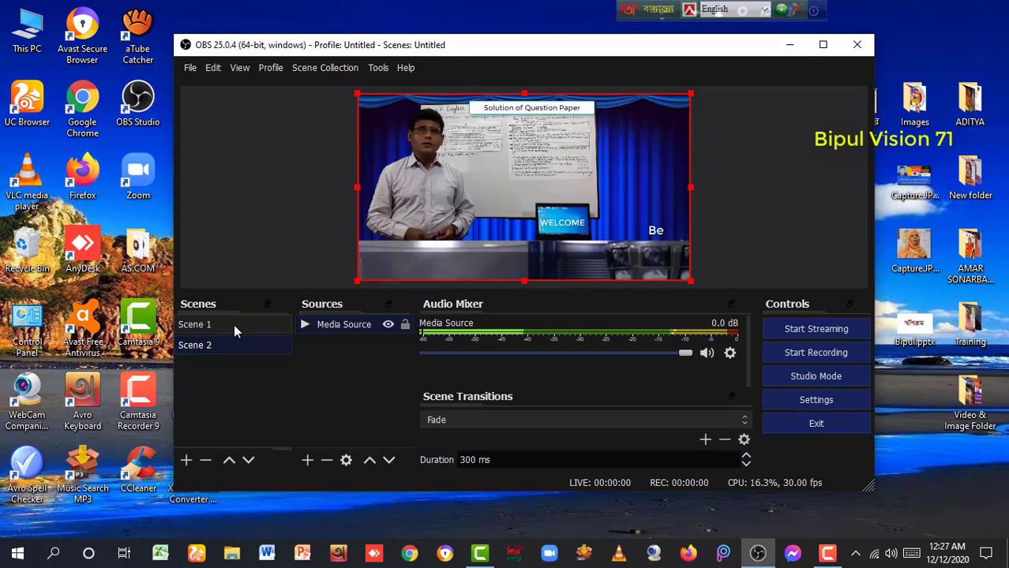
click(234, 324)
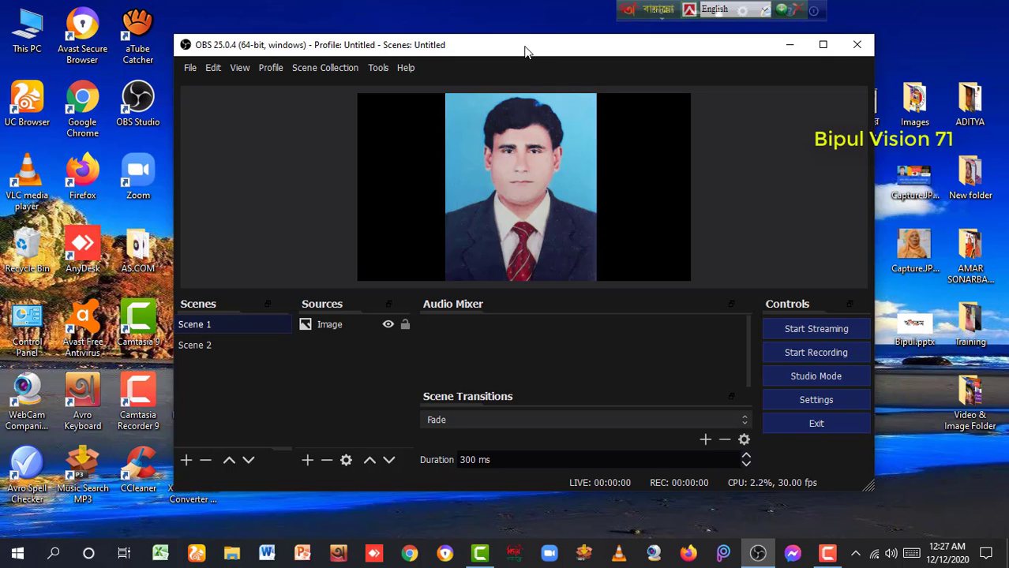
Drag the OBS window further right on the desktop
drag(537, 50, 672, 60)
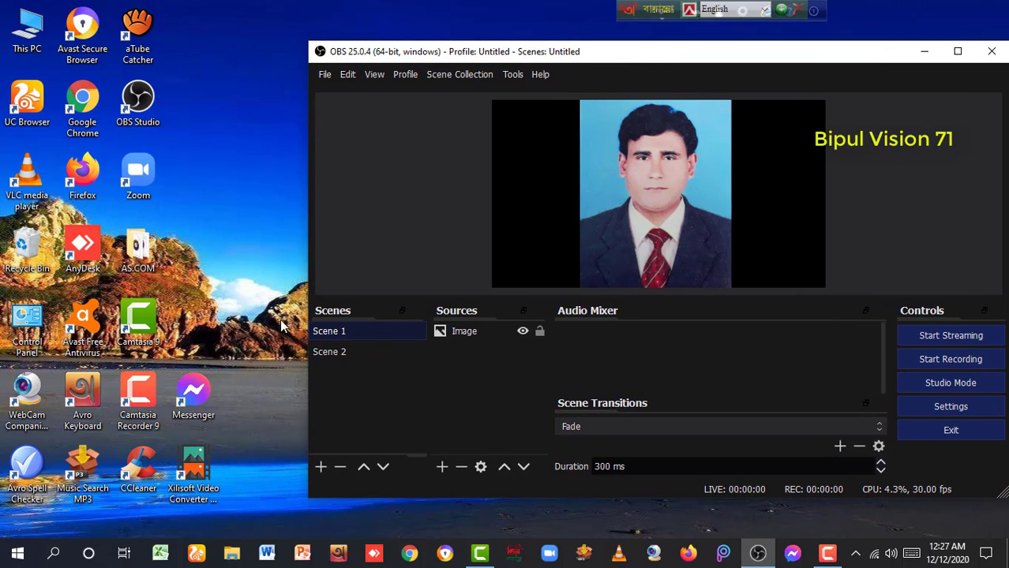
In Chrome, load facebook.com/live/create from the address bar's autocomplete suggestion
click(411, 555)
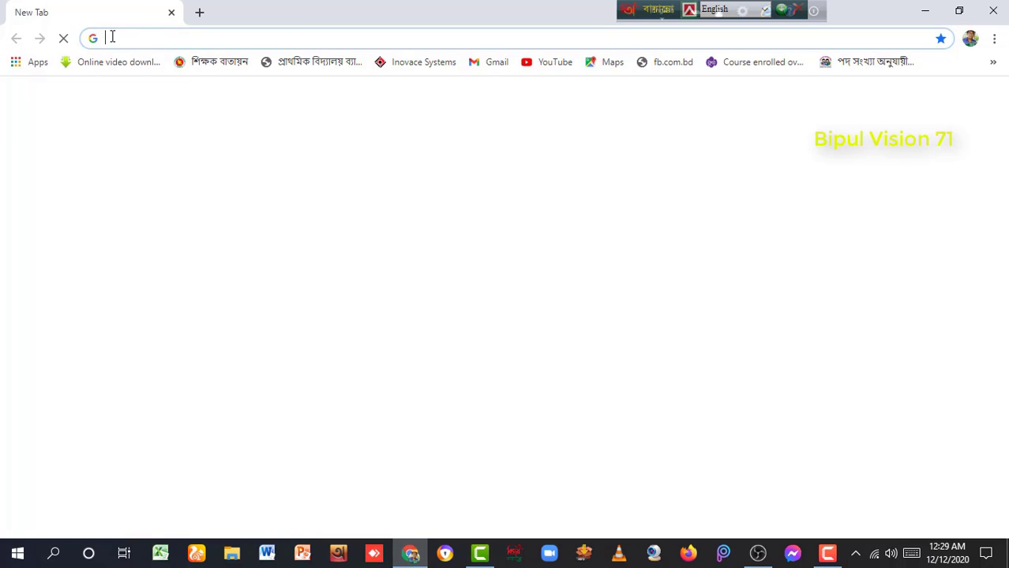
text(facebook.com/live/create)
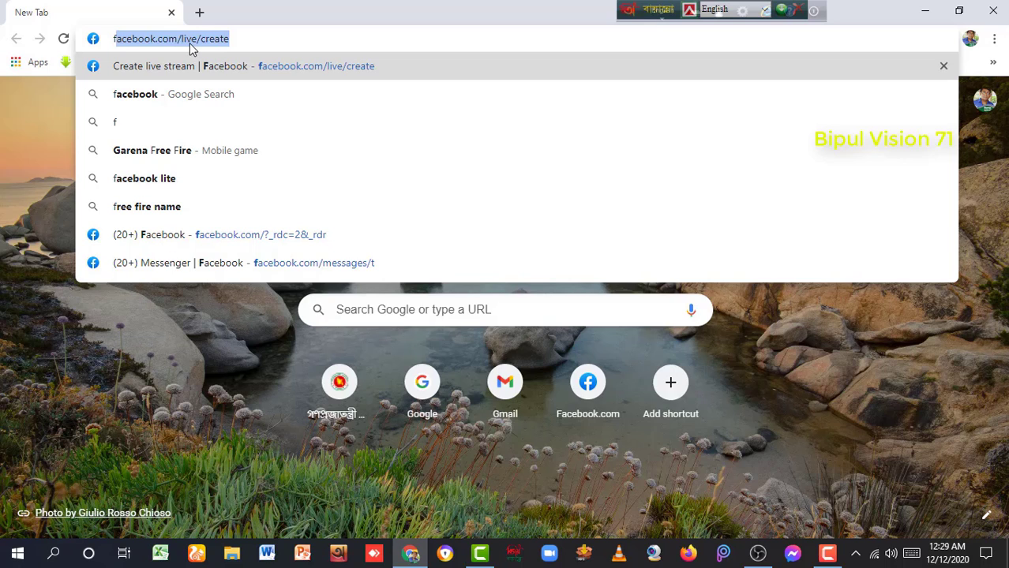
click(233, 37)
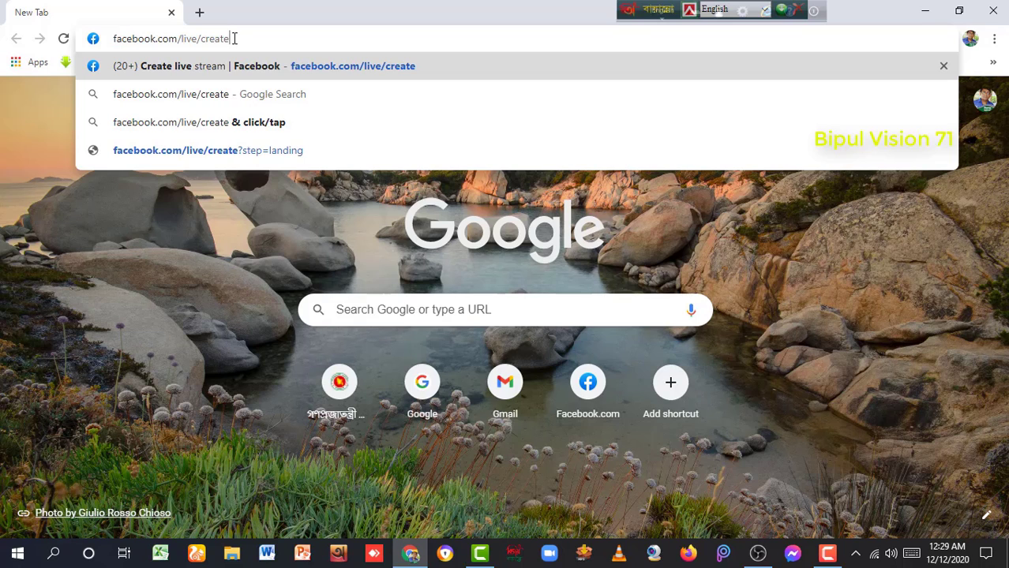
key(Return)
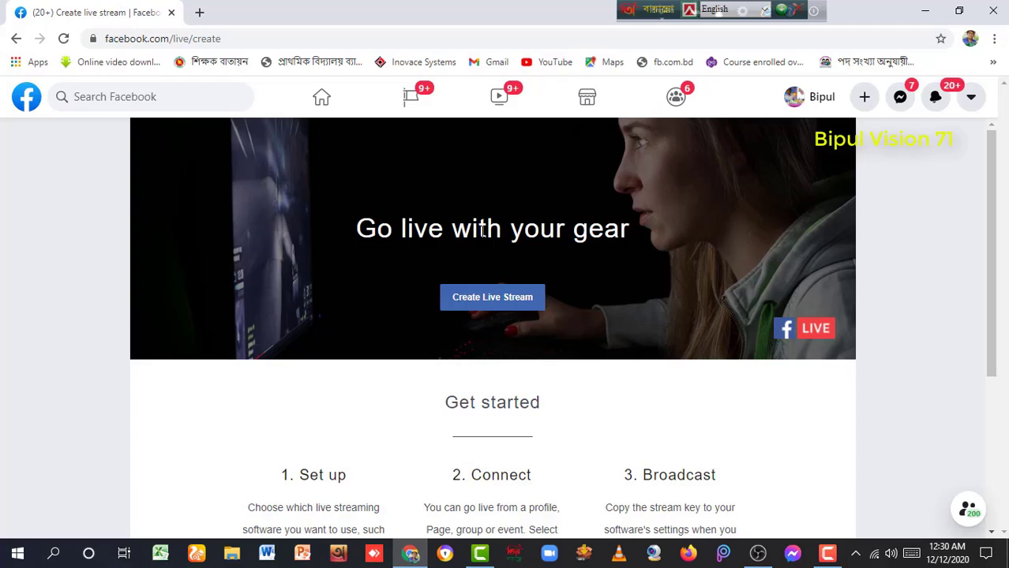
Create a new live stream and scroll the Live Producer panel to review its posting options
click(485, 303)
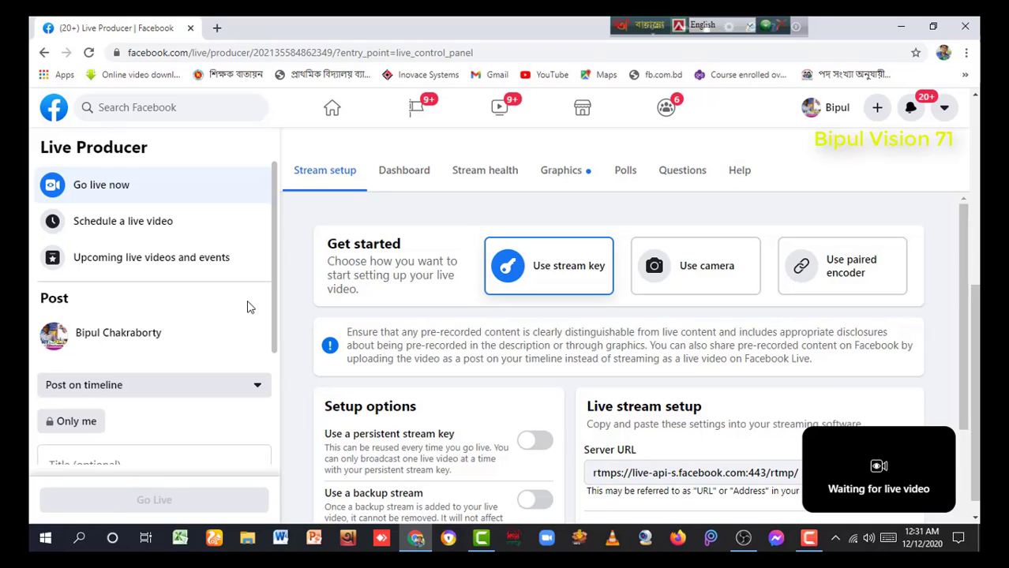
scroll(247, 308, down, 1)
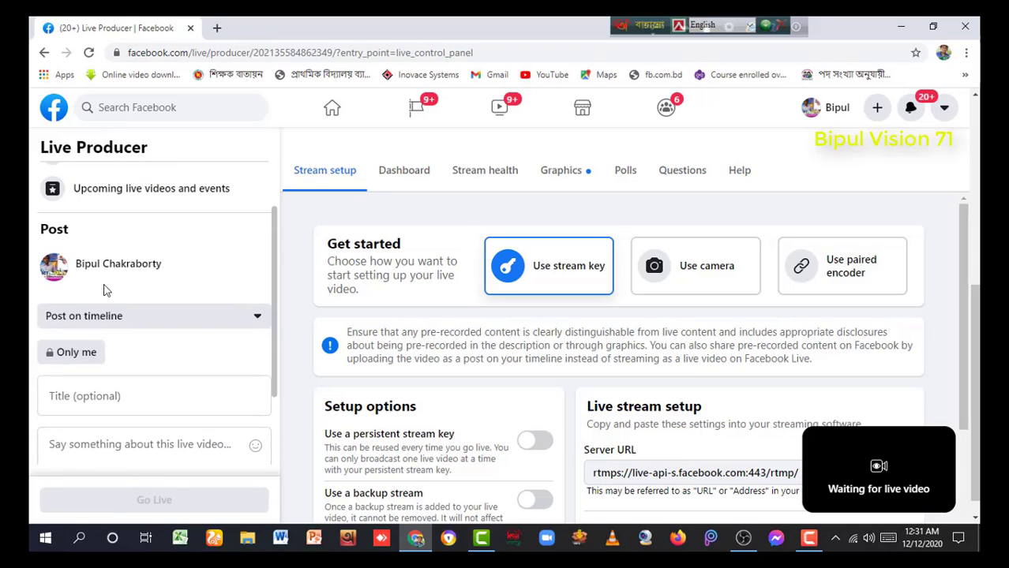
scroll(155, 273, down, 1)
scroll(88, 278, up, 1)
scroll(161, 292, down, 1)
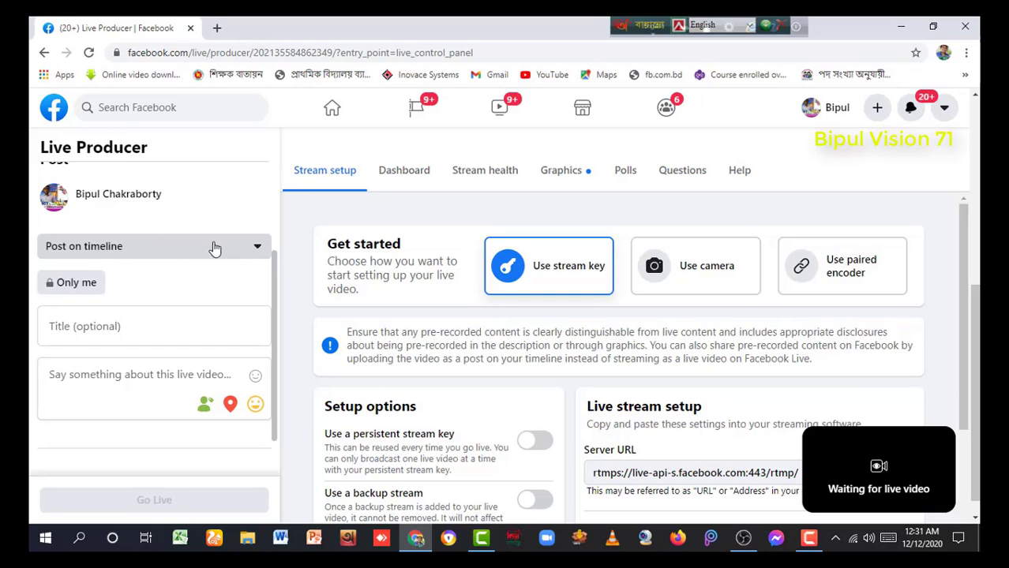
Change the live video's destination from the timeline to the managed Page Jhenaidah Online Primary School
click(258, 250)
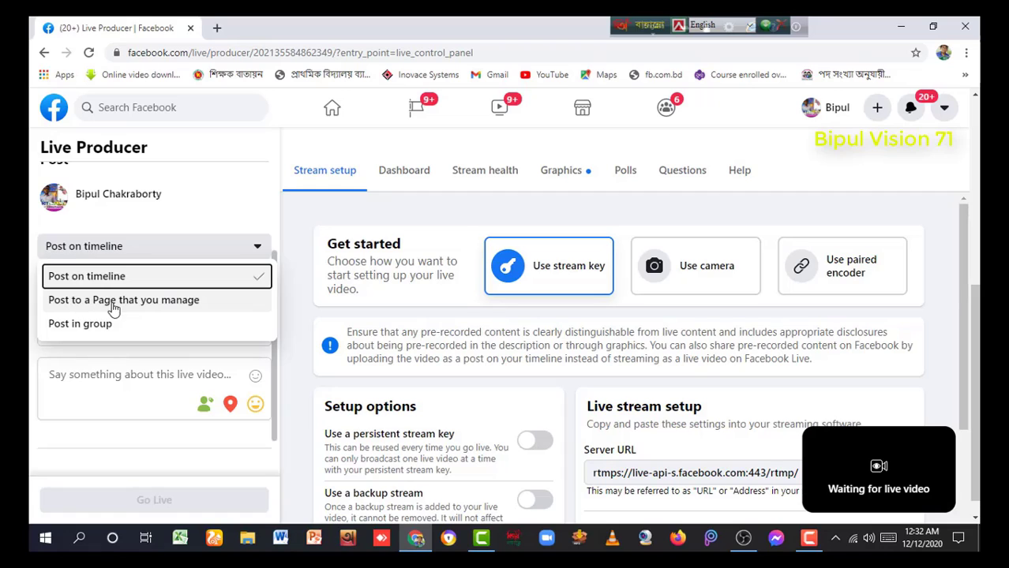
click(168, 307)
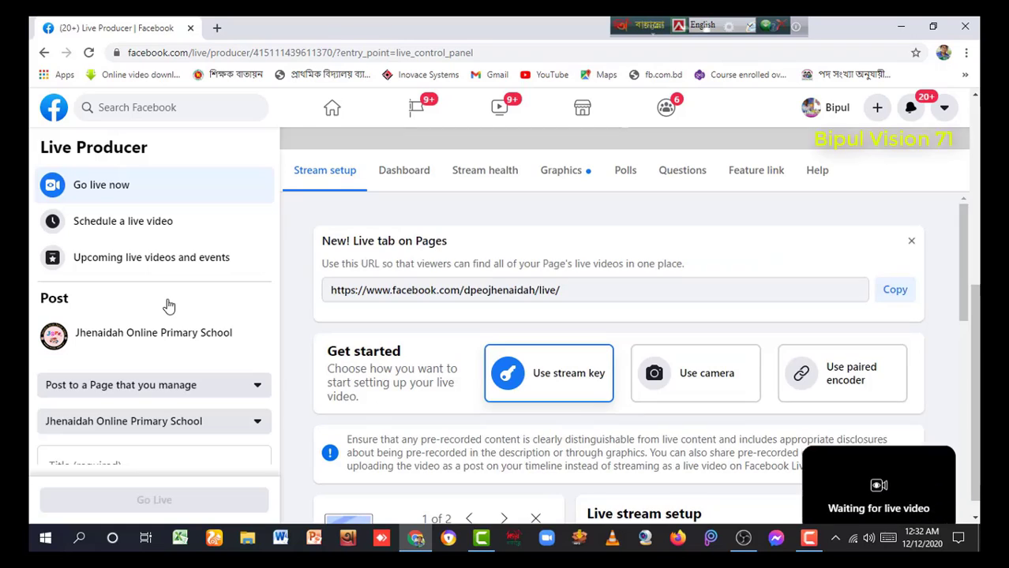
Paste 'Class-5, English' into the Title field after dismissing the past-titles suggestions
scroll(166, 310, down, 2)
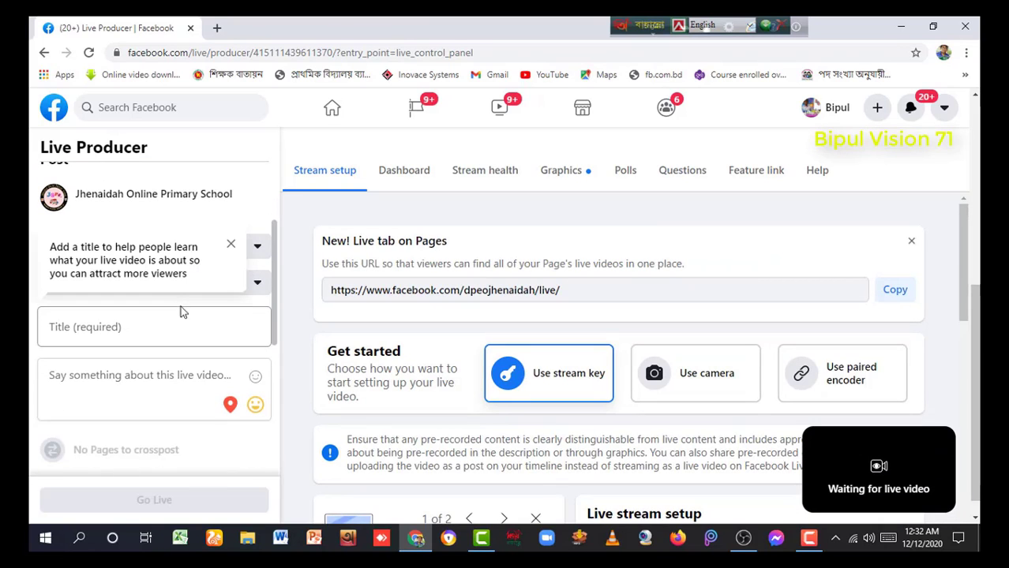
scroll(155, 297, up, 5)
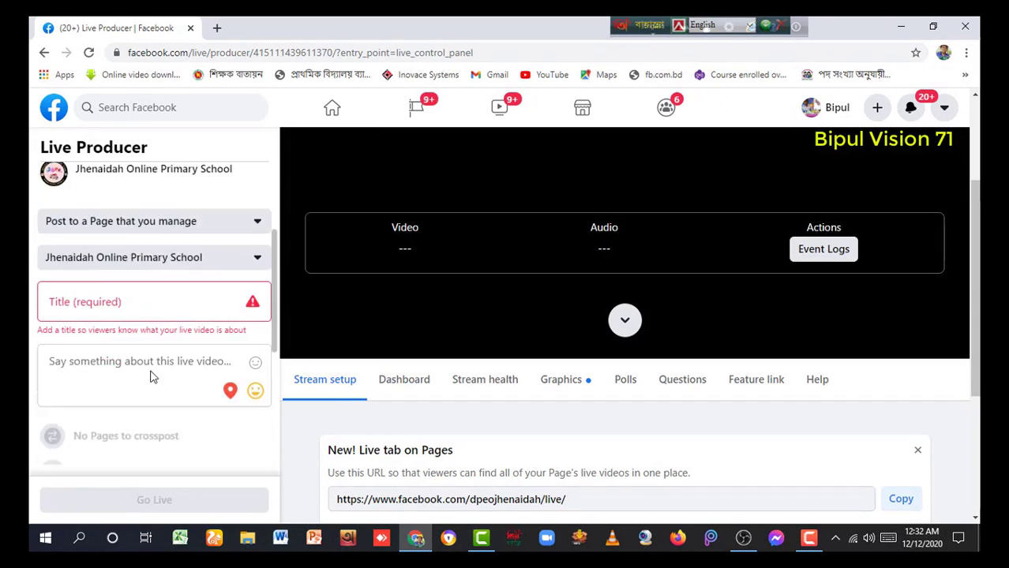
scroll(152, 347, down, 3)
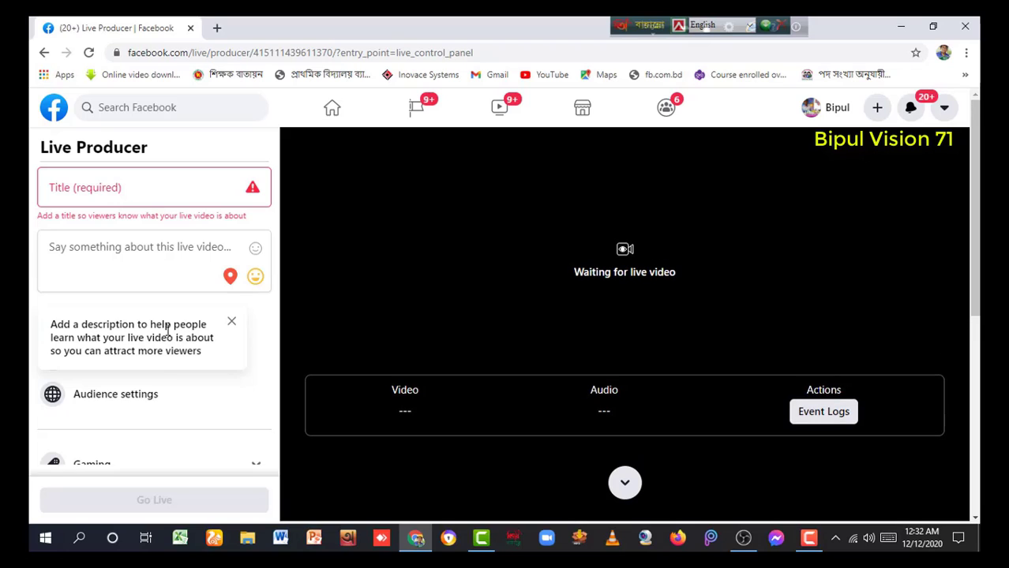
scroll(138, 293, up, 2)
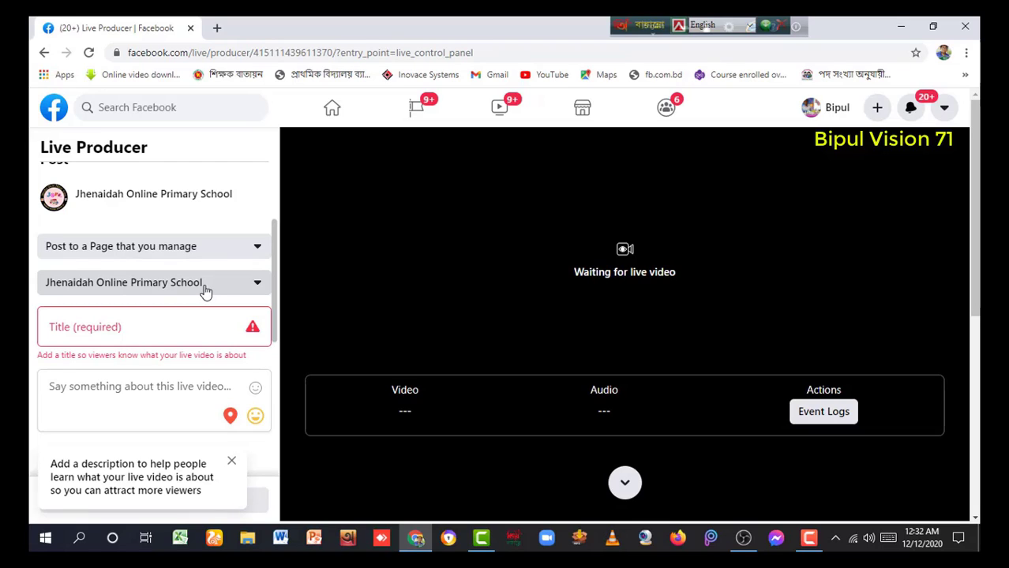
scroll(155, 313, down, 1)
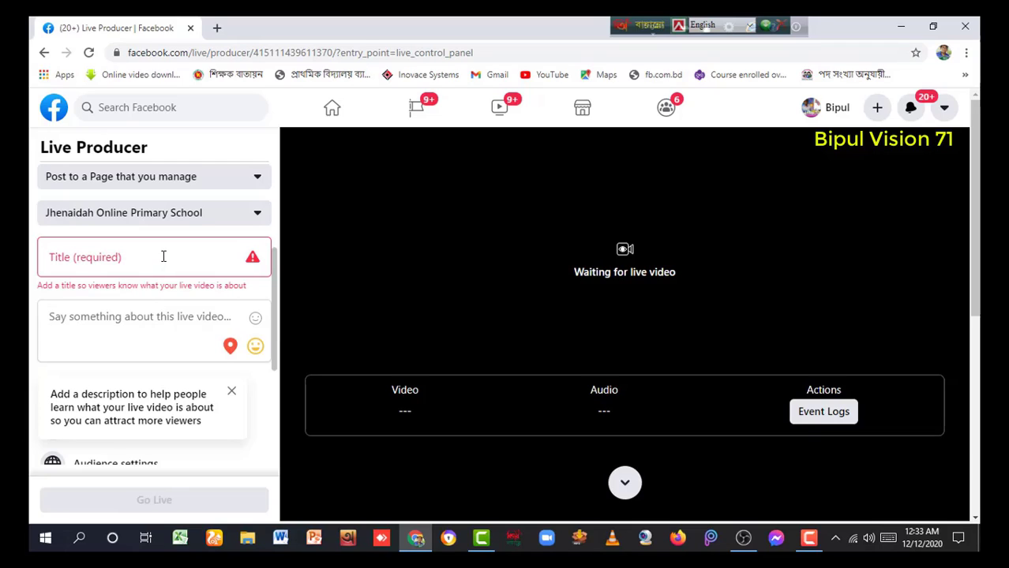
scroll(163, 256, up, 1)
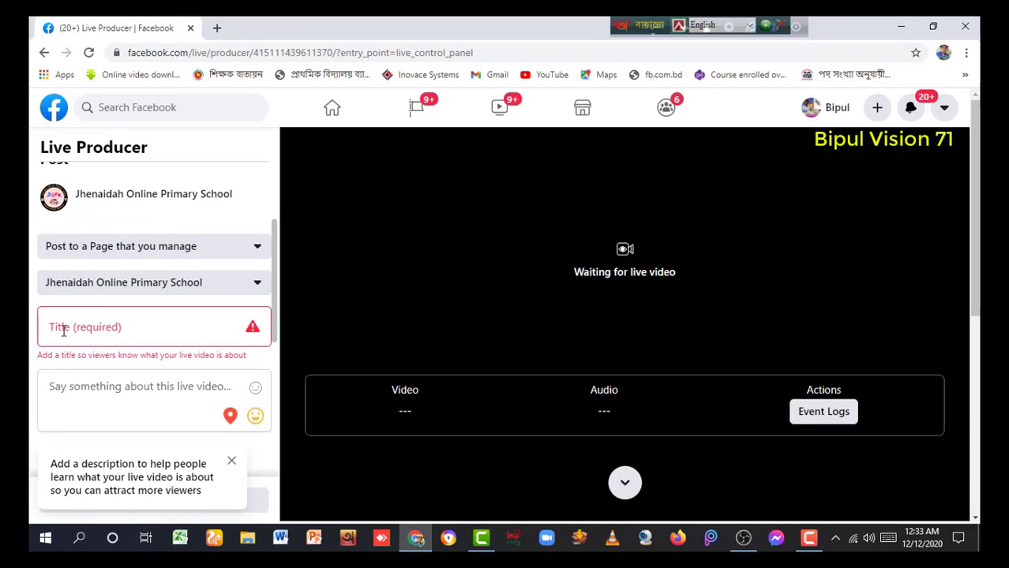
click(69, 327)
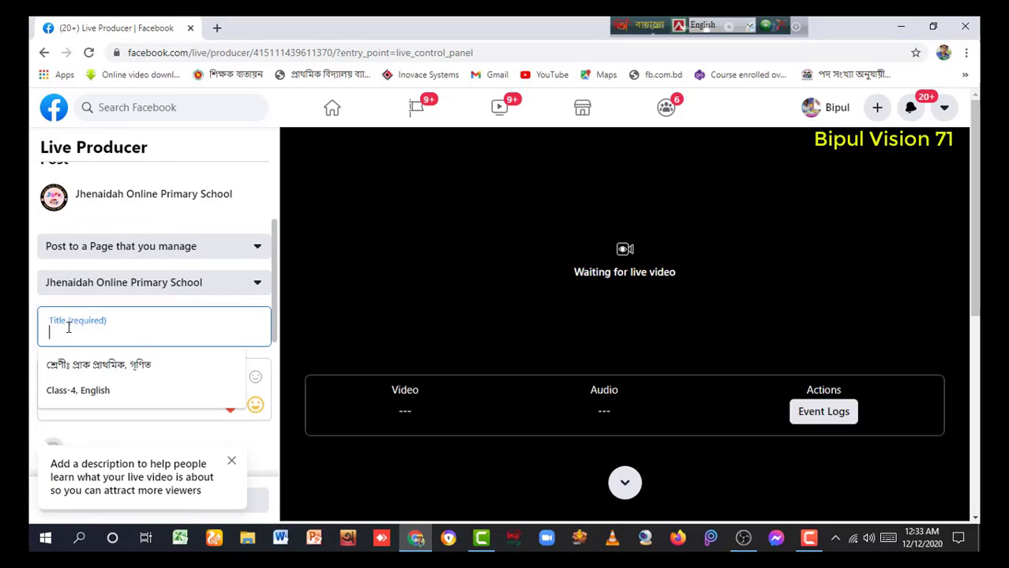
click(127, 326)
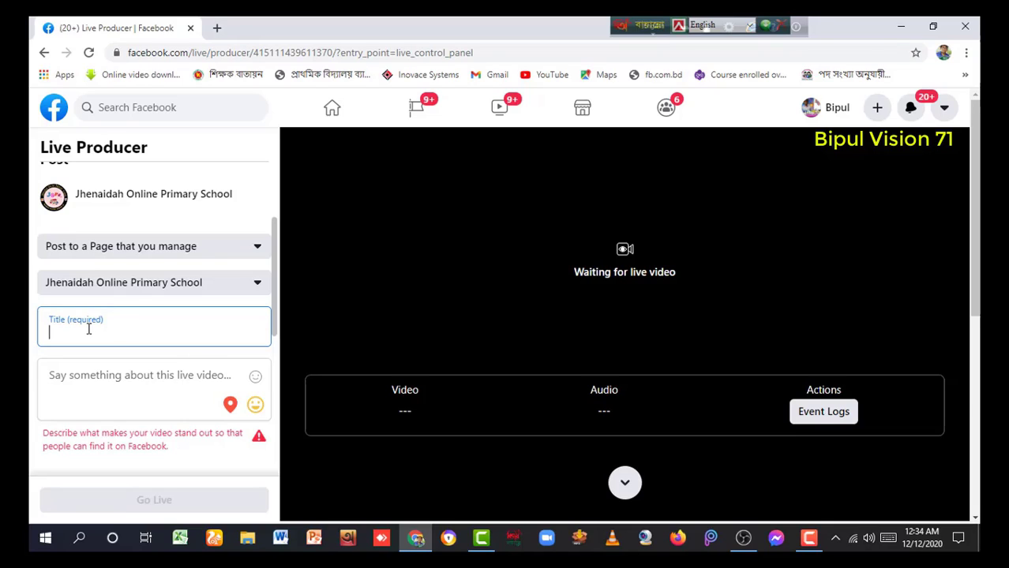
text(Class-5, English)
scroll(158, 339, down, 1)
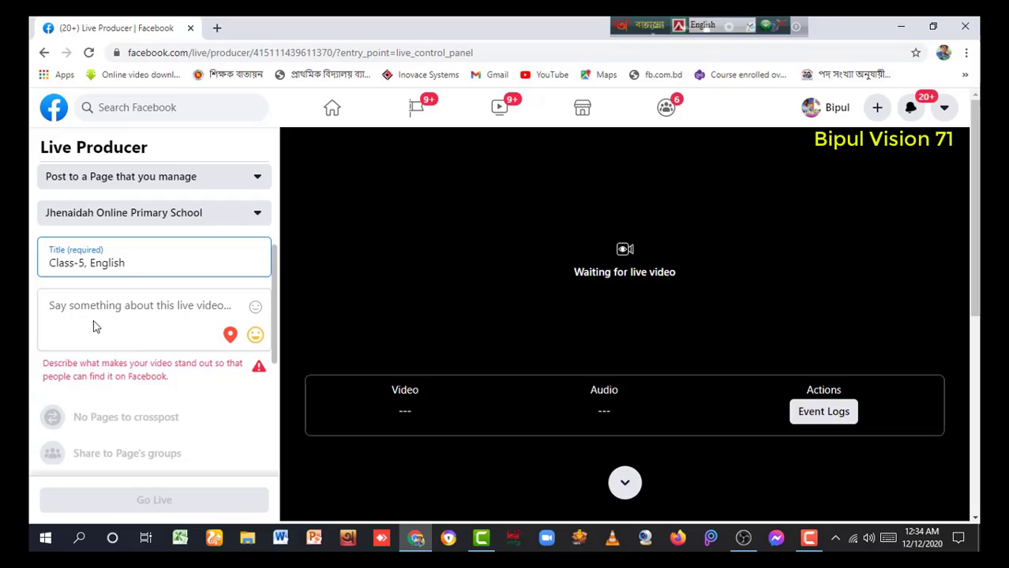
Paste the teacher's details into the description, then add 'Class-5, English' on a new line
click(60, 305)
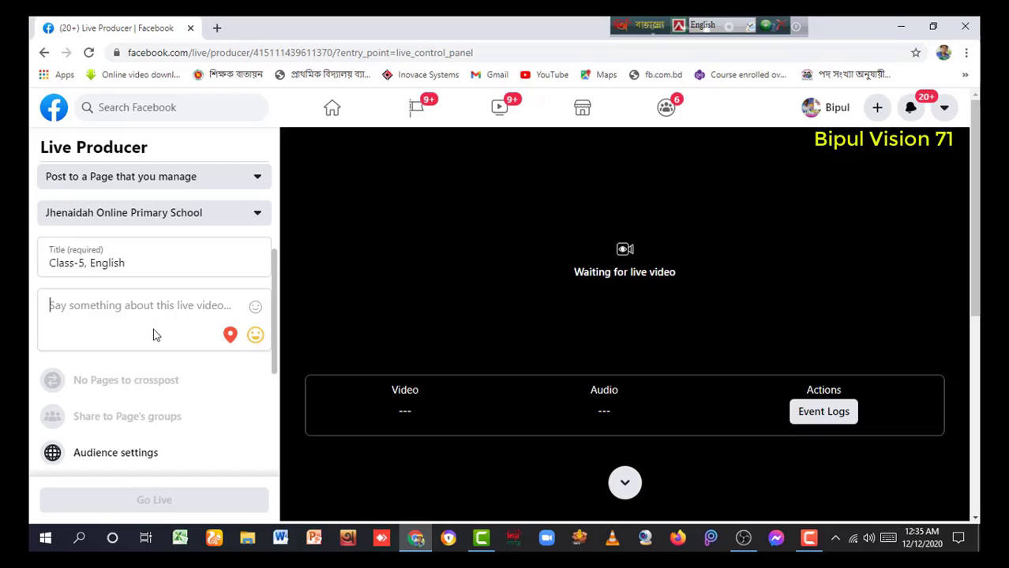
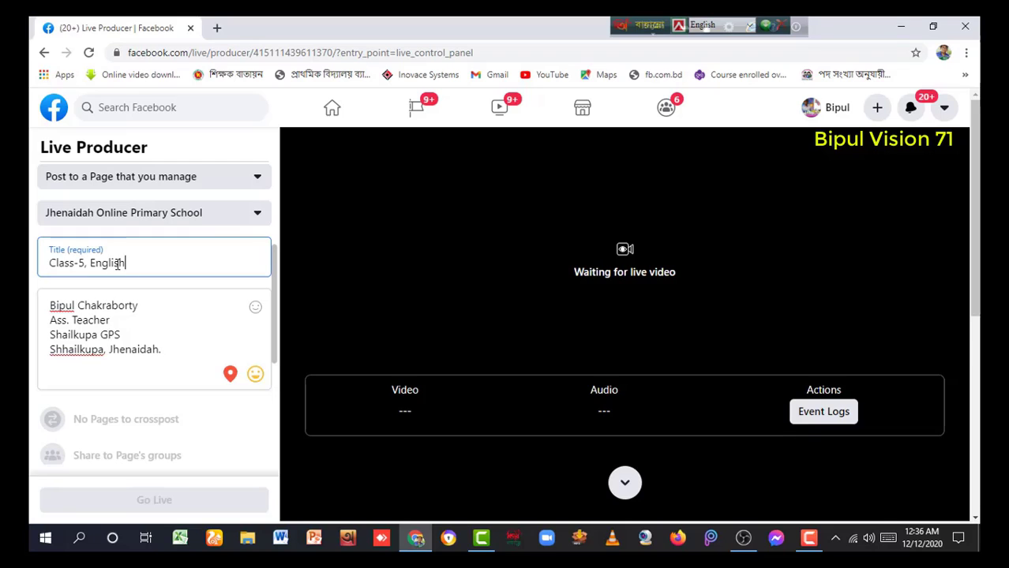
drag(126, 264, 49, 269)
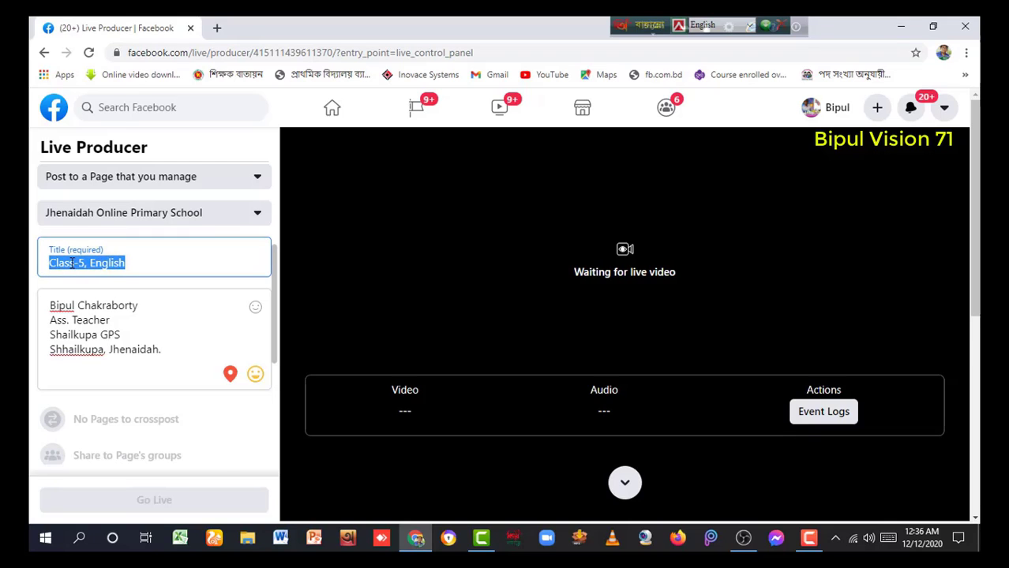
right_click(72, 264)
click(113, 315)
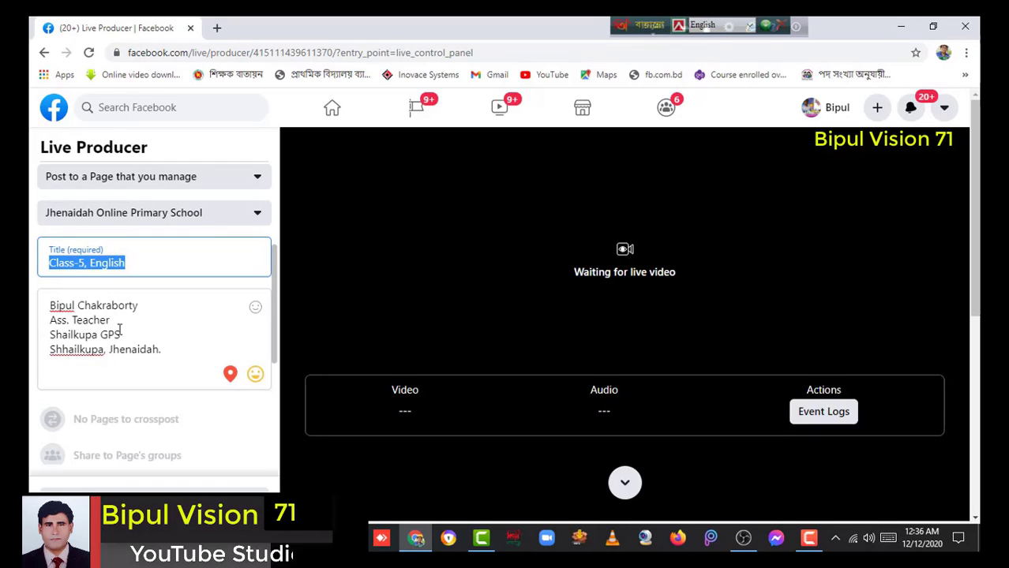
click(165, 350)
key(Return)
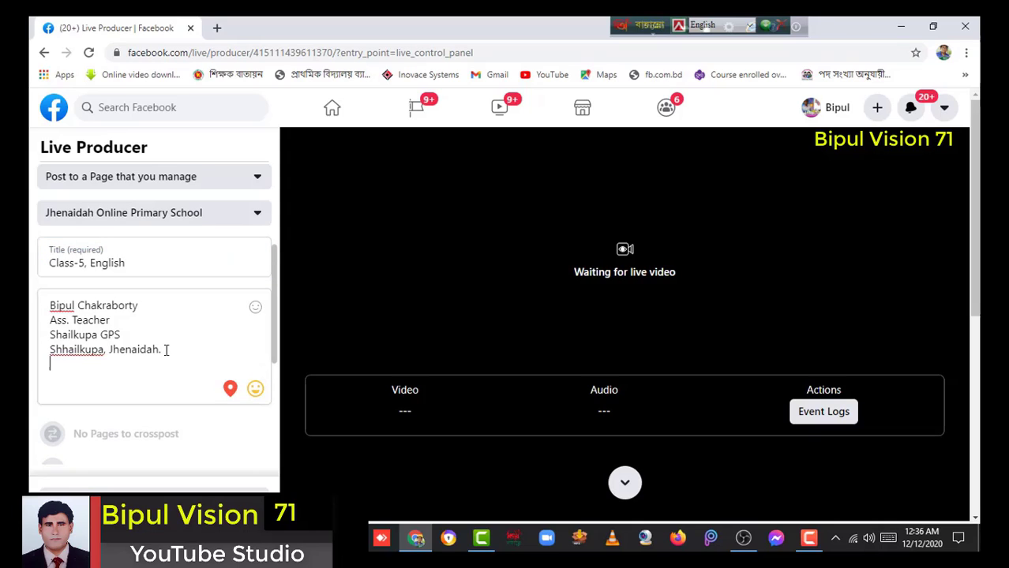
right_click(76, 365)
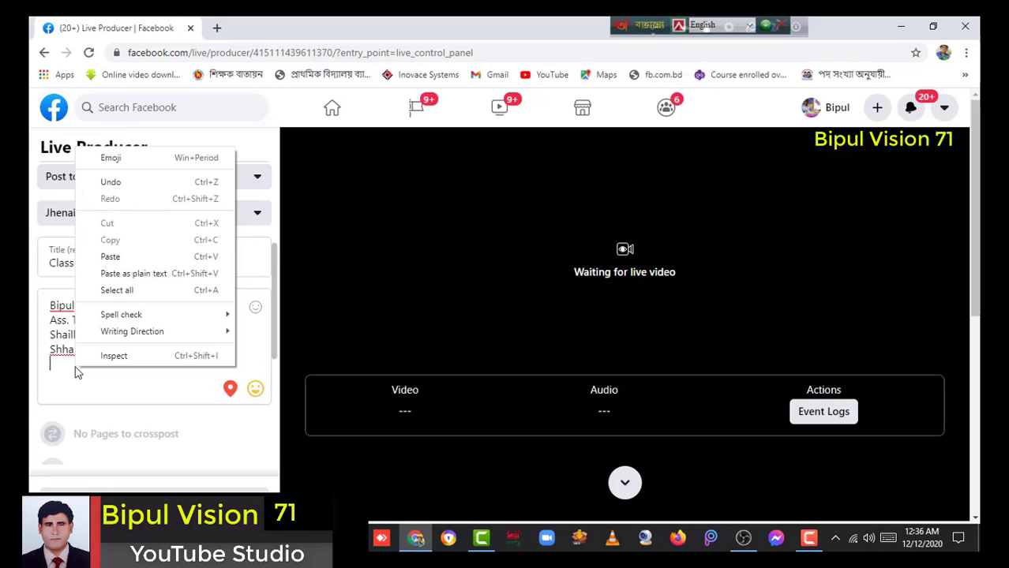
click(119, 256)
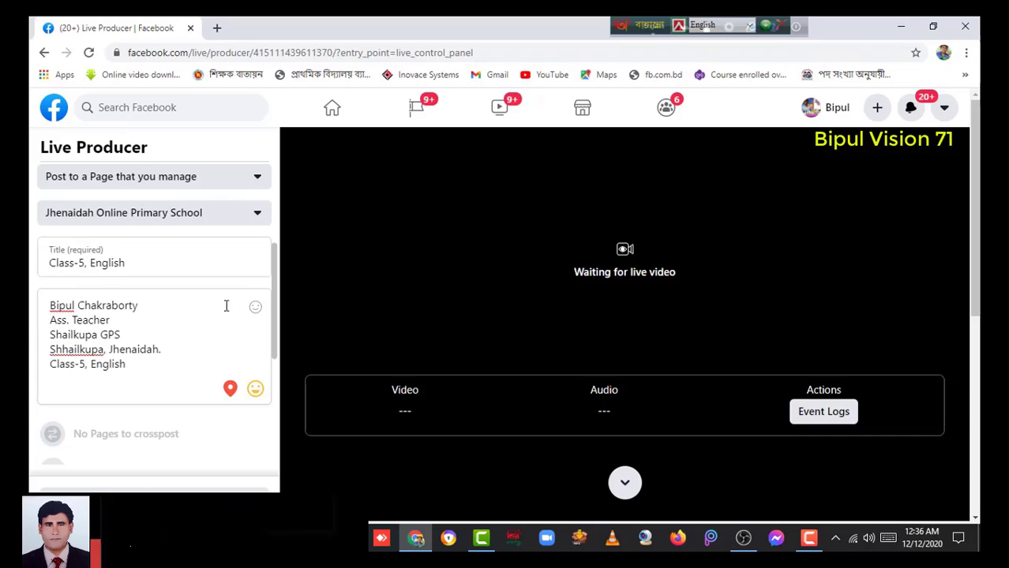
scroll(404, 319, down, 6)
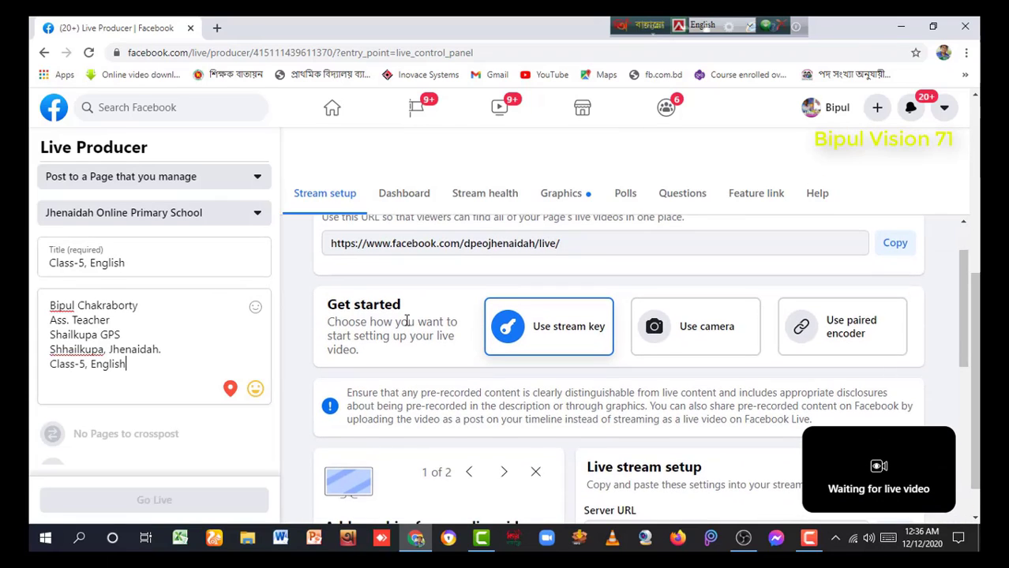
Copy the live video's stream key from the Stream setup section
scroll(407, 319, up, 1)
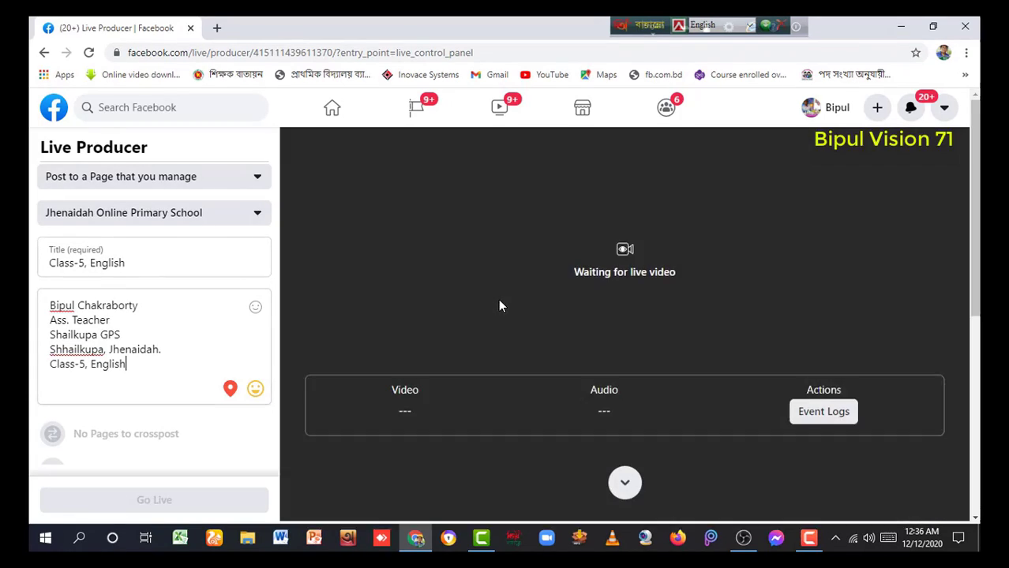
scroll(499, 304, down, 3)
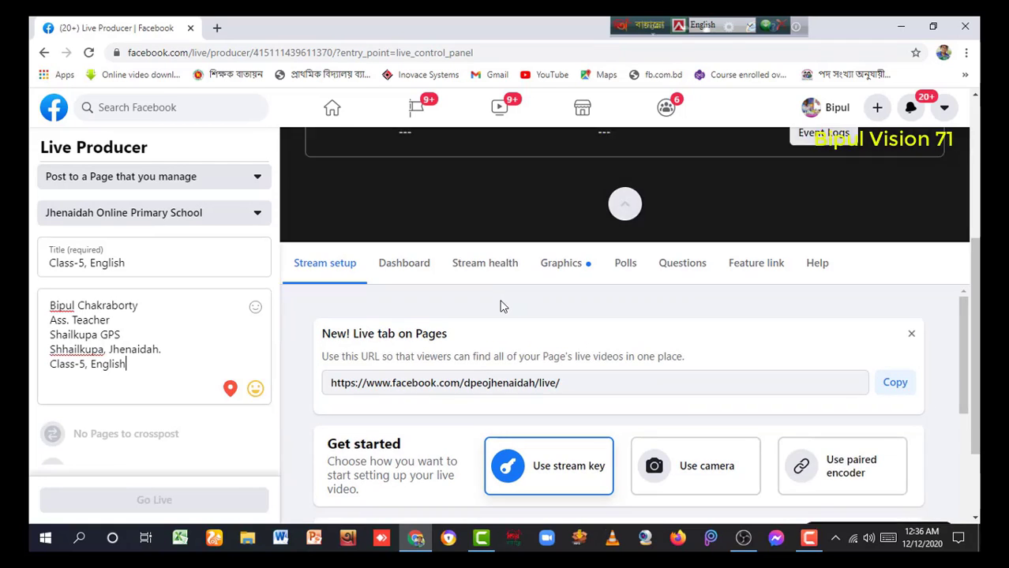
scroll(500, 304, down, 2)
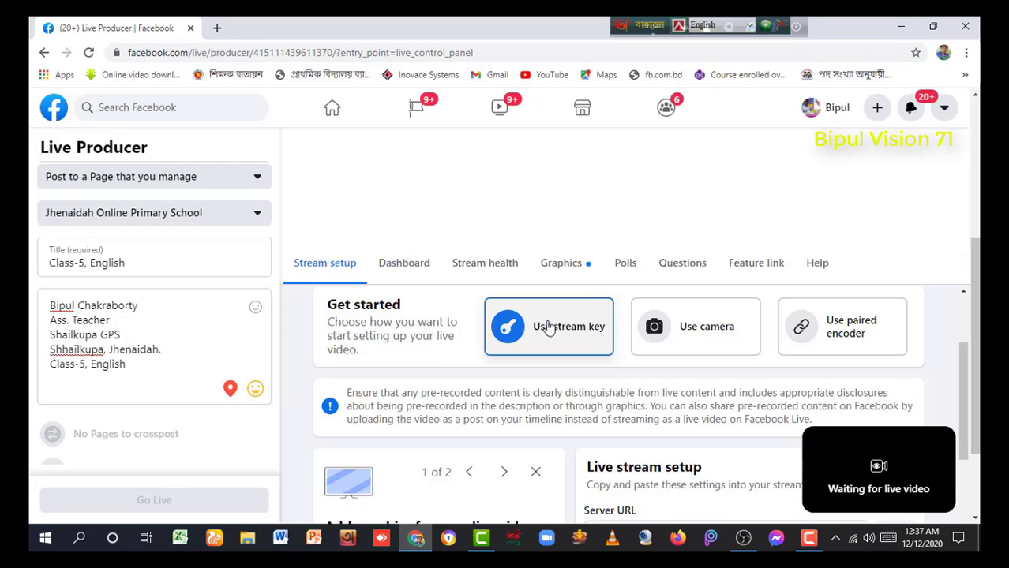
scroll(549, 327, down, 4)
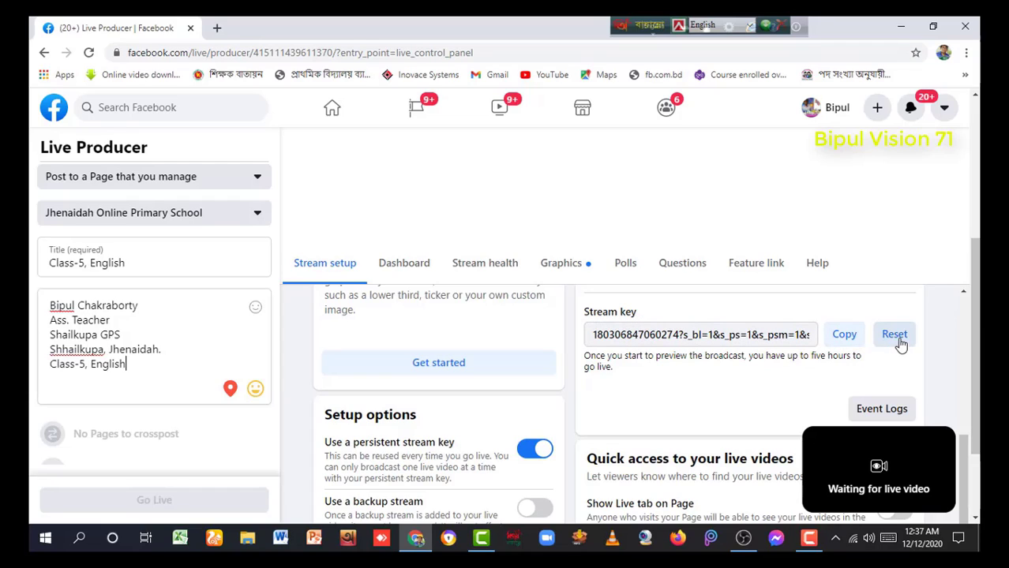
click(845, 338)
click(844, 338)
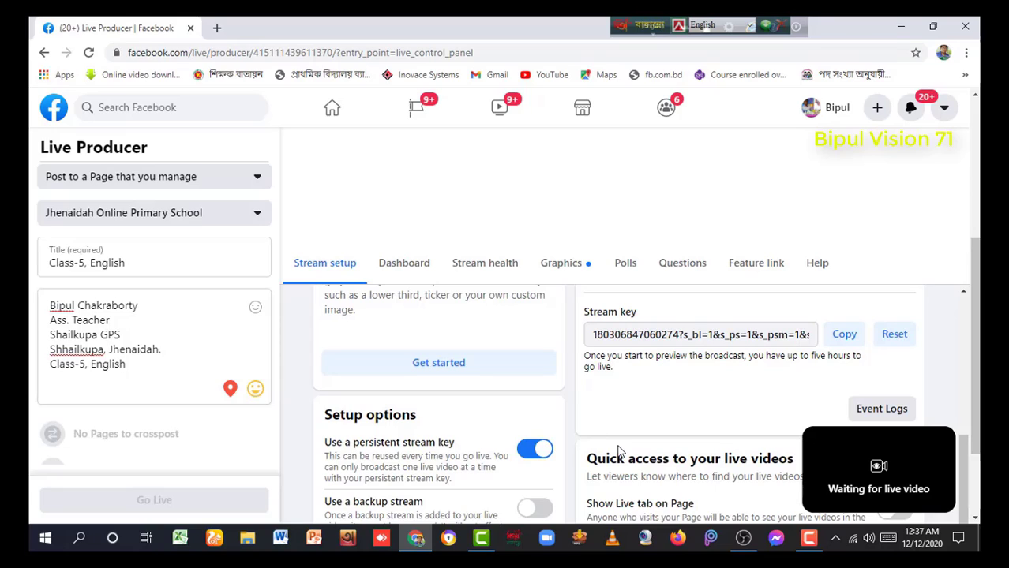
Switch to OBS Studio and open its Settings window
click(742, 543)
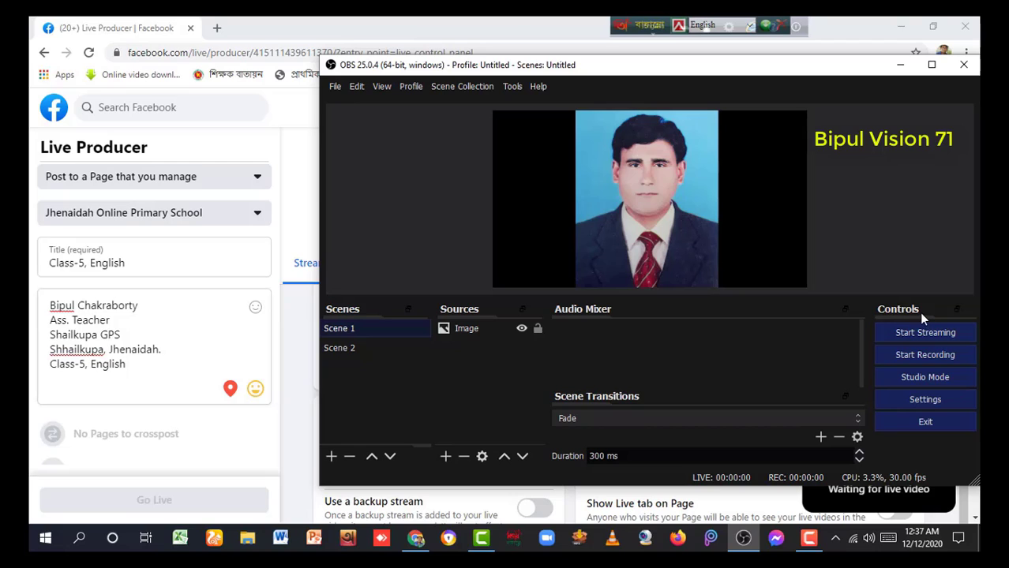
click(925, 400)
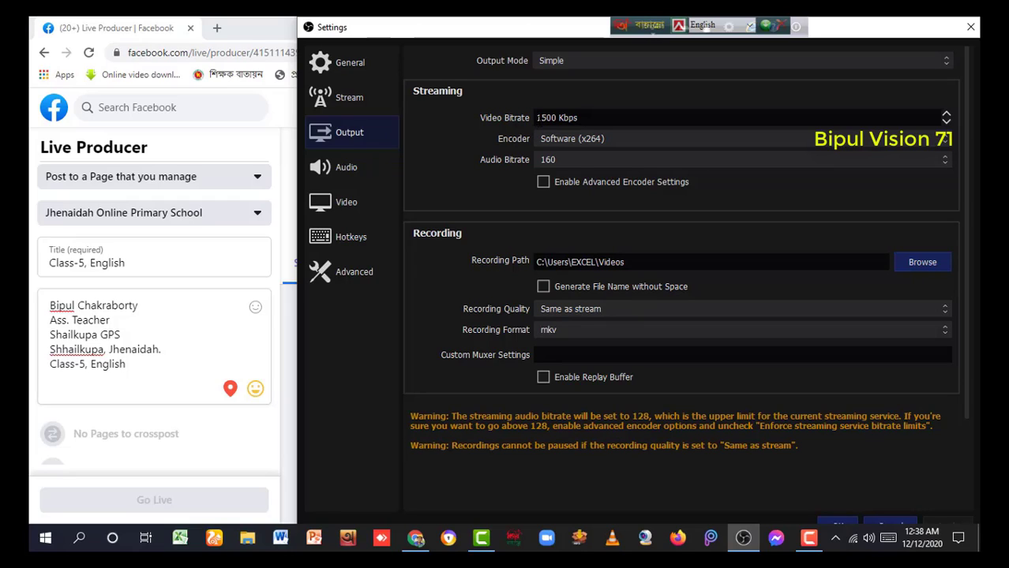
click(947, 122)
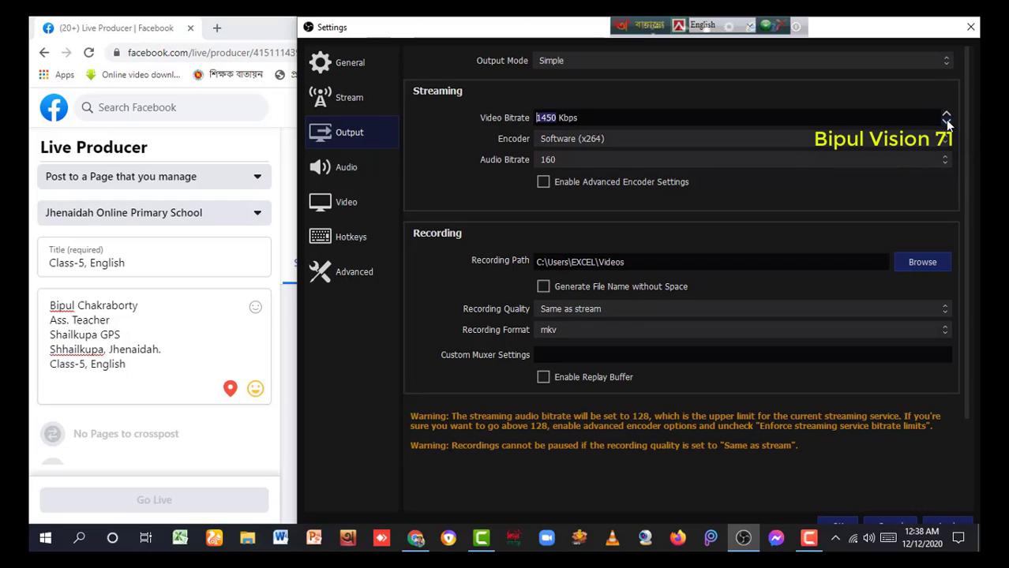
click(946, 115)
Go to the Stream settings and keep Facebook Live selected as the service
click(358, 100)
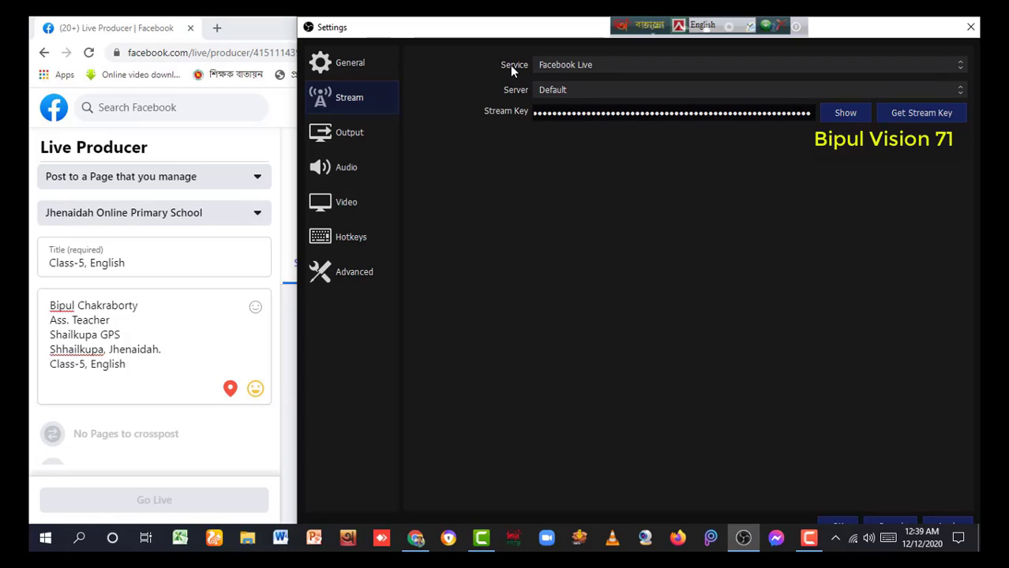
click(960, 66)
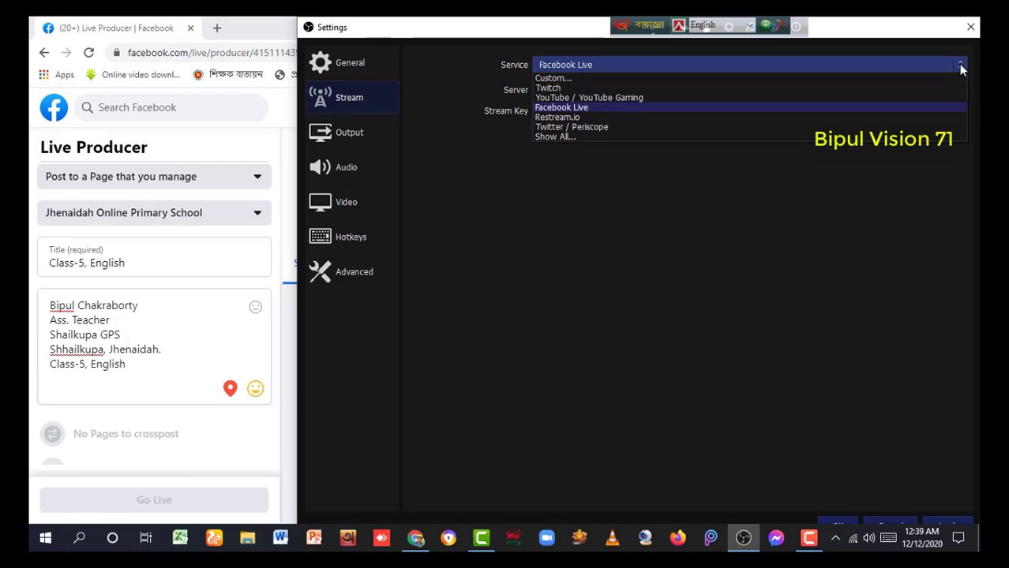
click(559, 109)
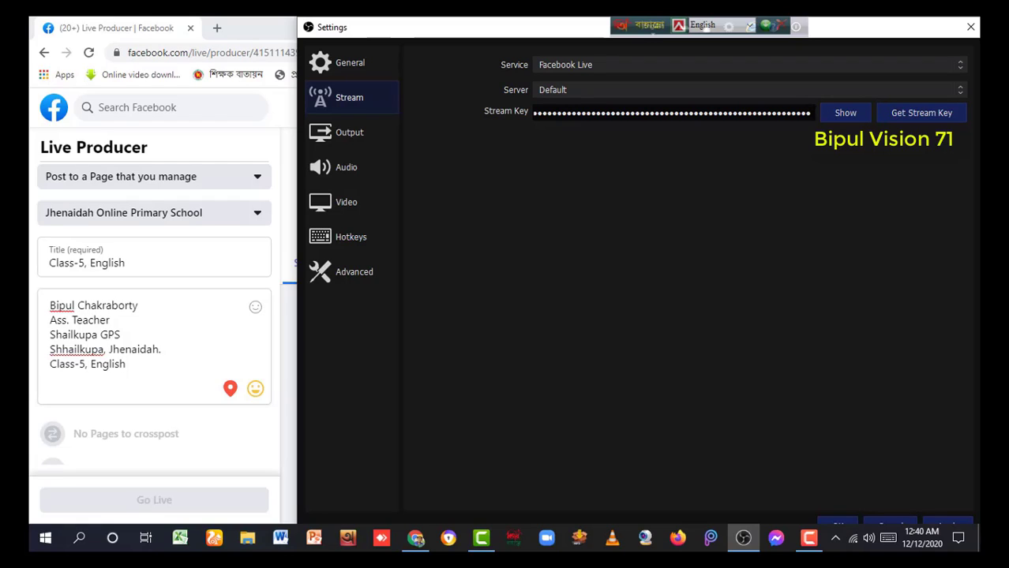
Clear the old Facebook stream key, paste the new key, and apply the settings
drag(811, 112, 534, 113)
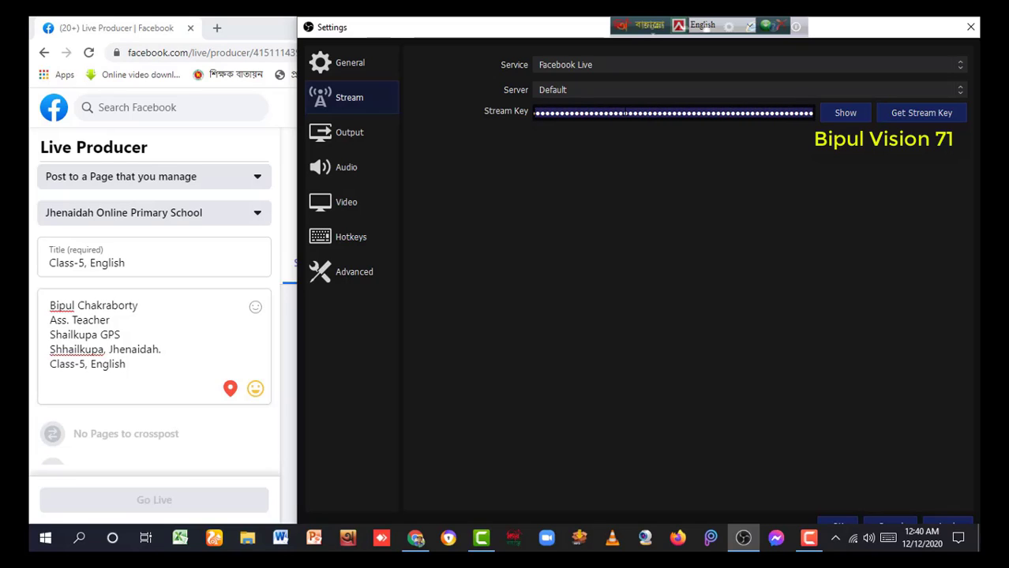
right_click(626, 113)
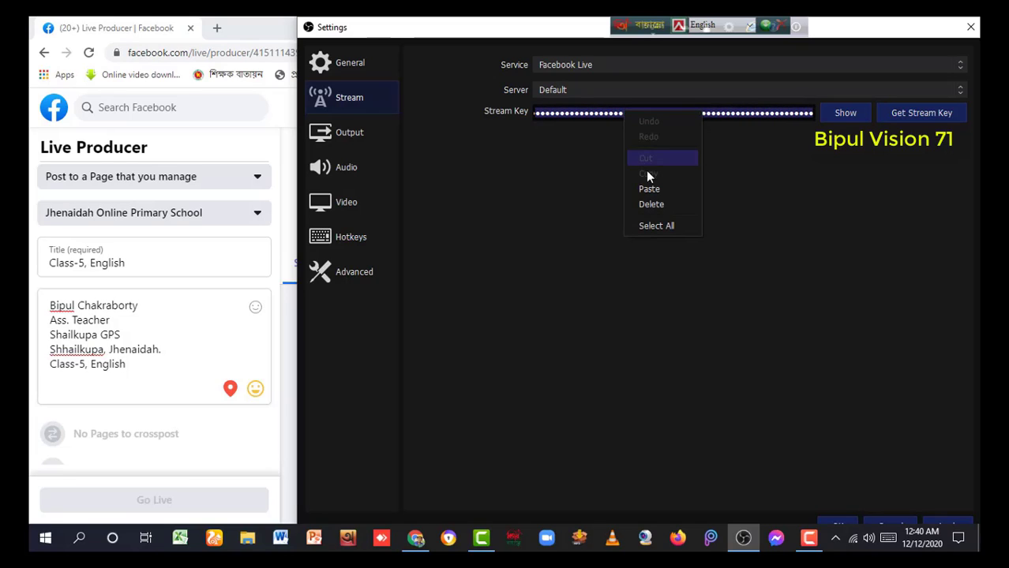
click(660, 203)
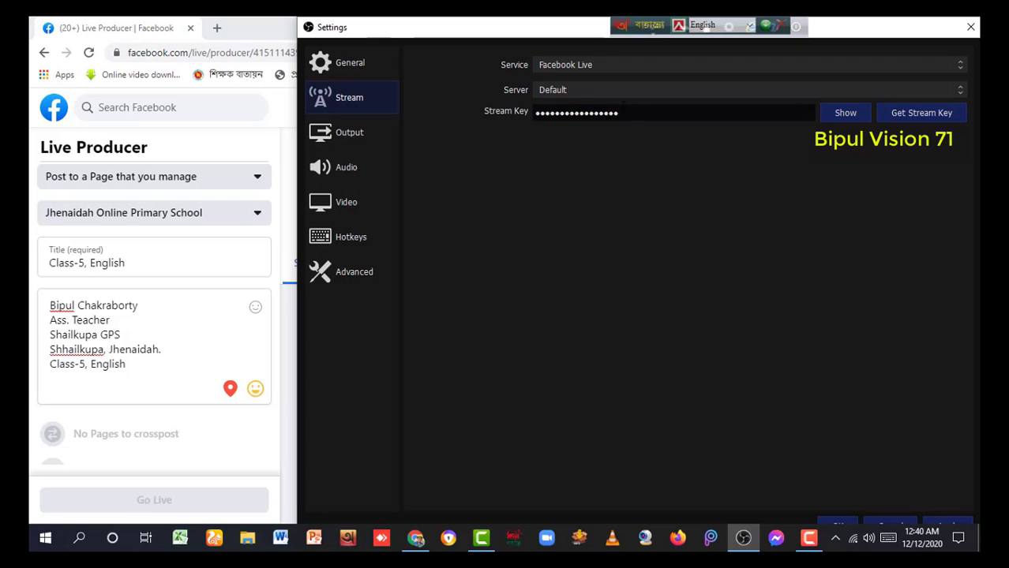
drag(617, 115, 534, 113)
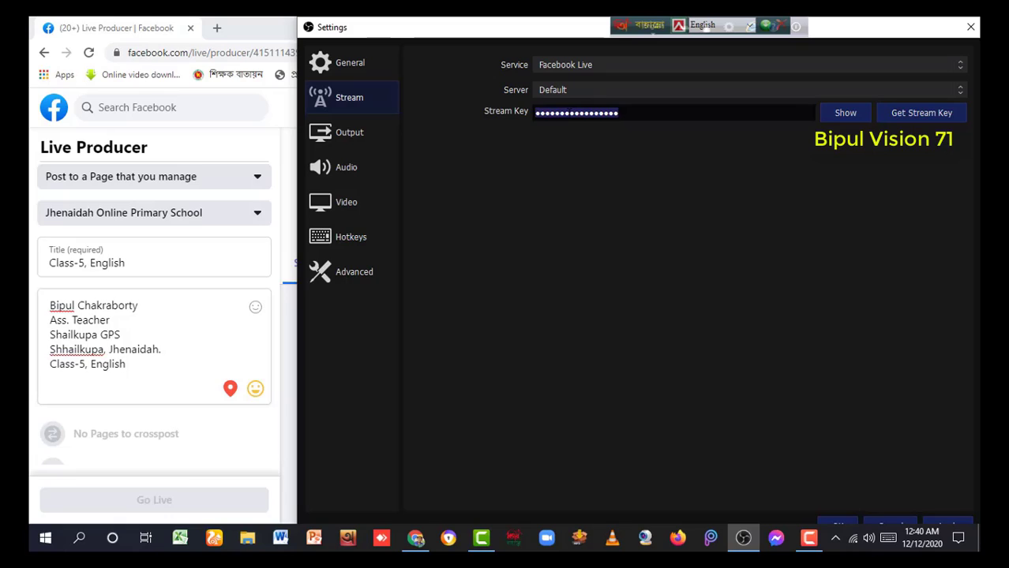
right_click(568, 115)
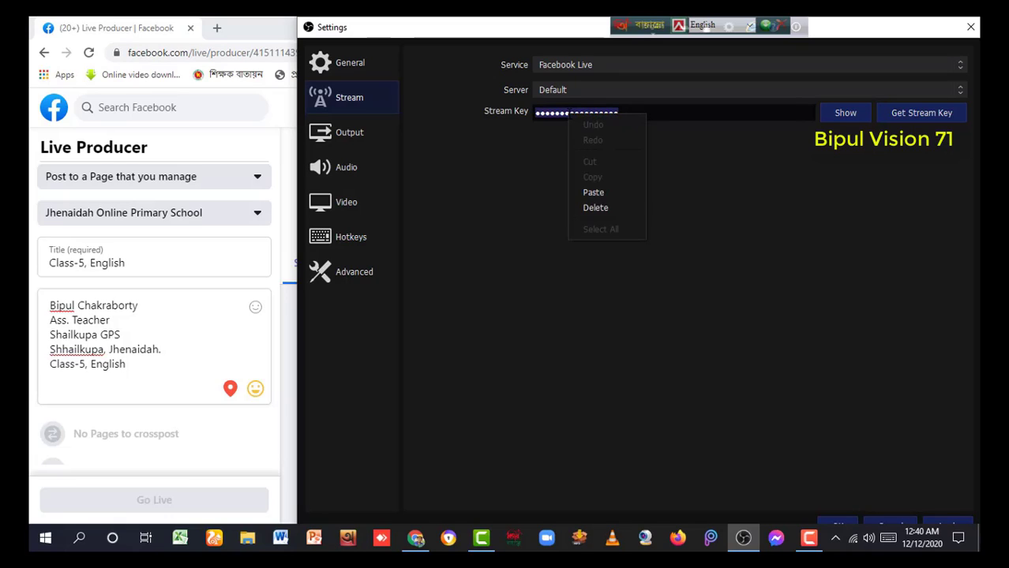
click(597, 208)
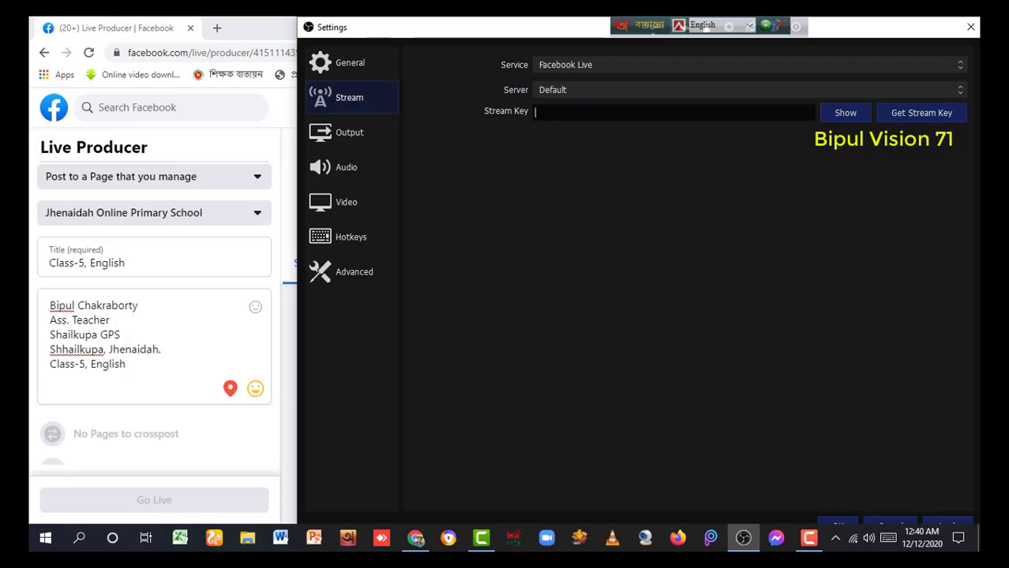
right_click(537, 111)
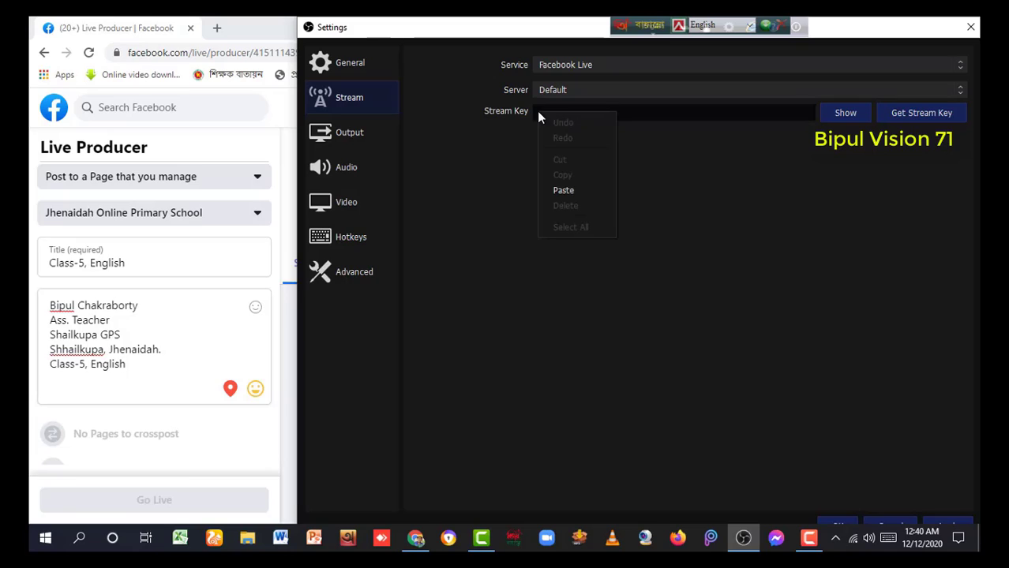
click(570, 189)
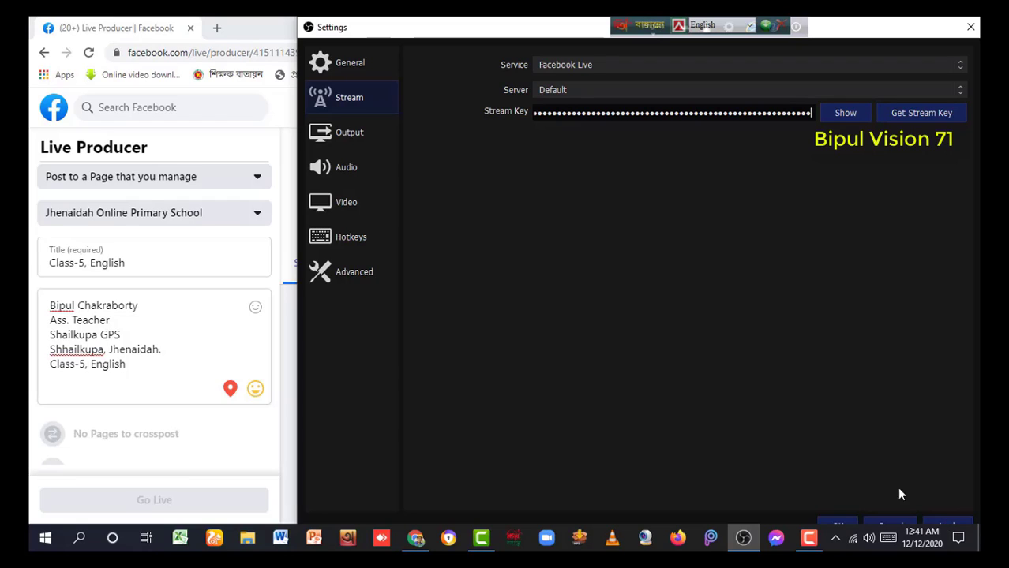
click(949, 526)
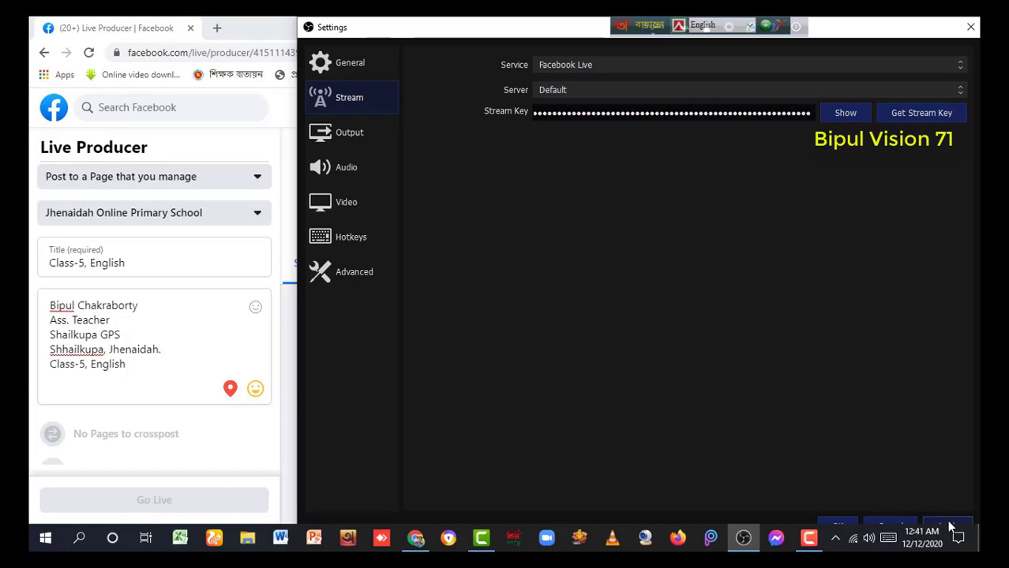
Confirm the settings, start streaming from OBS, and press Go Live in Live Producer
click(839, 526)
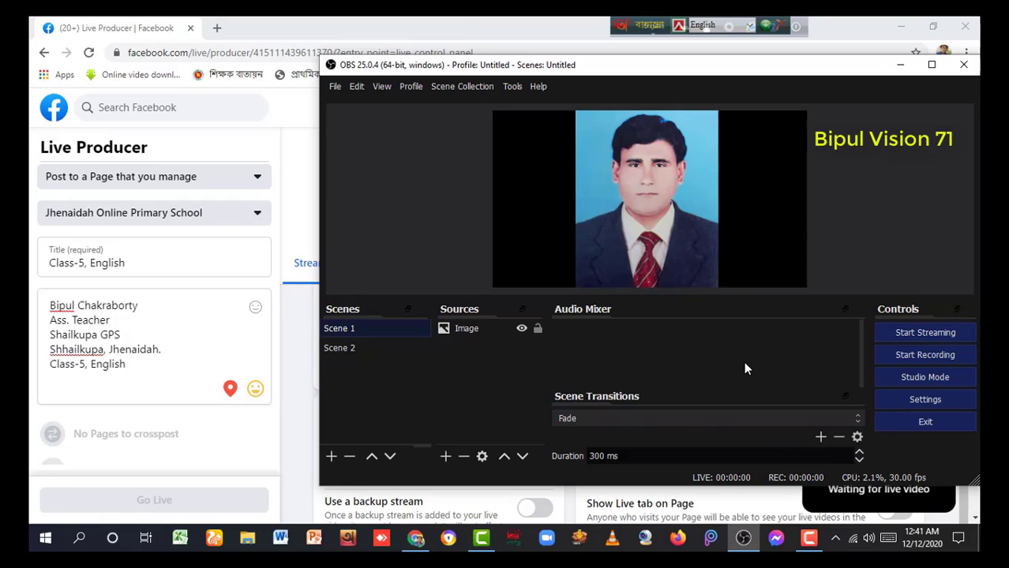
click(914, 335)
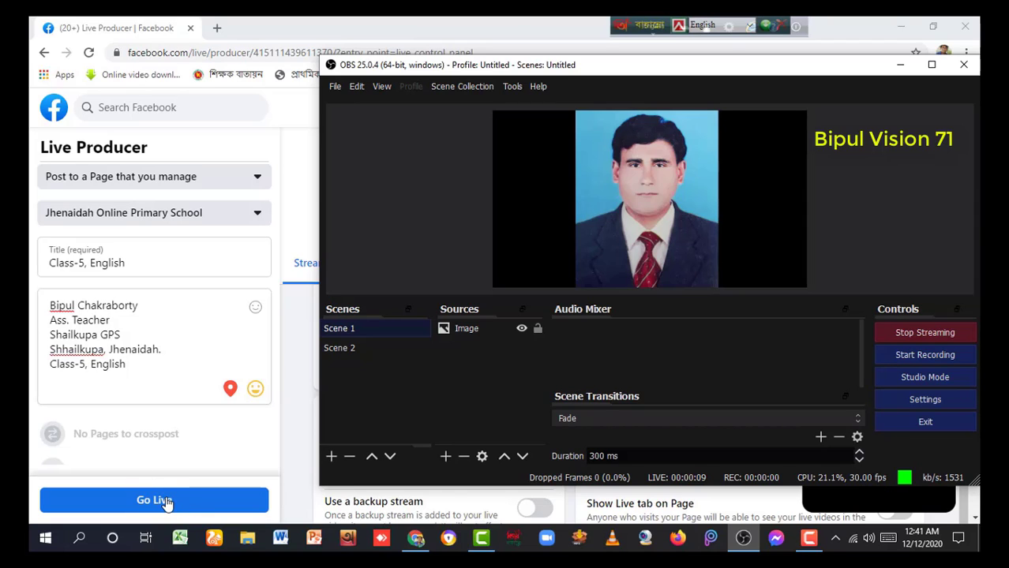
click(164, 500)
click(164, 500)
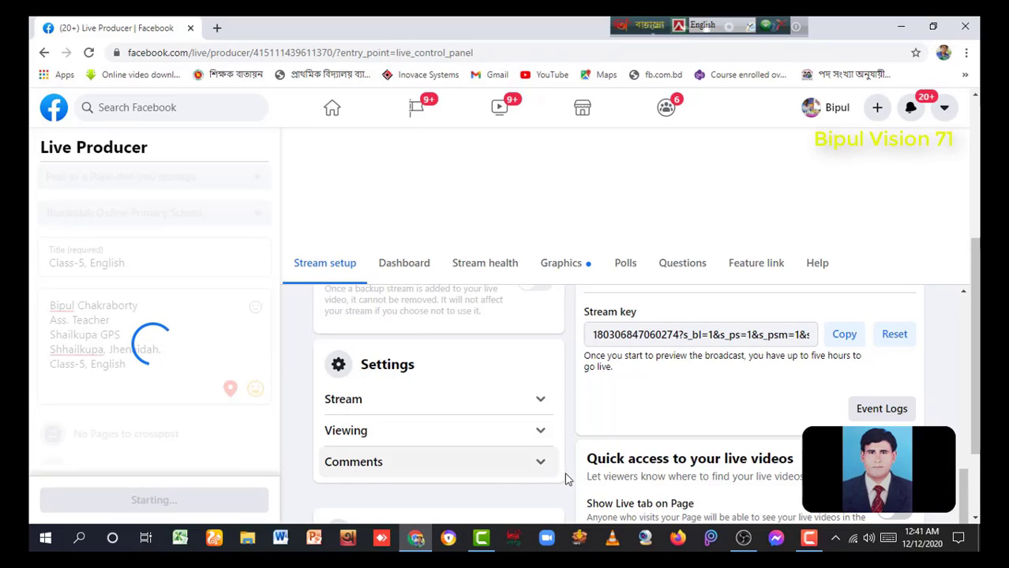
click(745, 539)
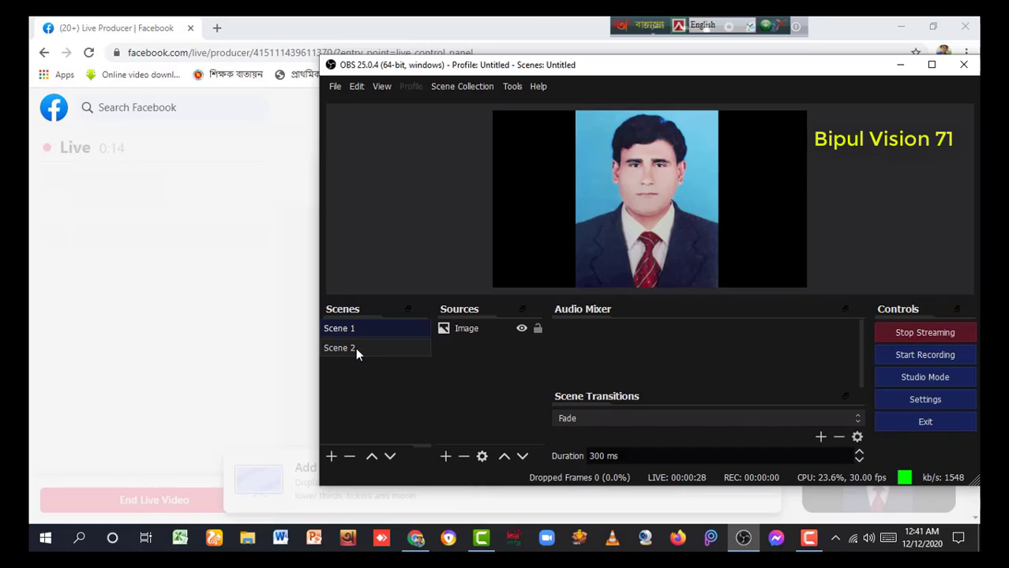
Switch the broadcast to Scene 2's video, then minimise OBS
click(355, 350)
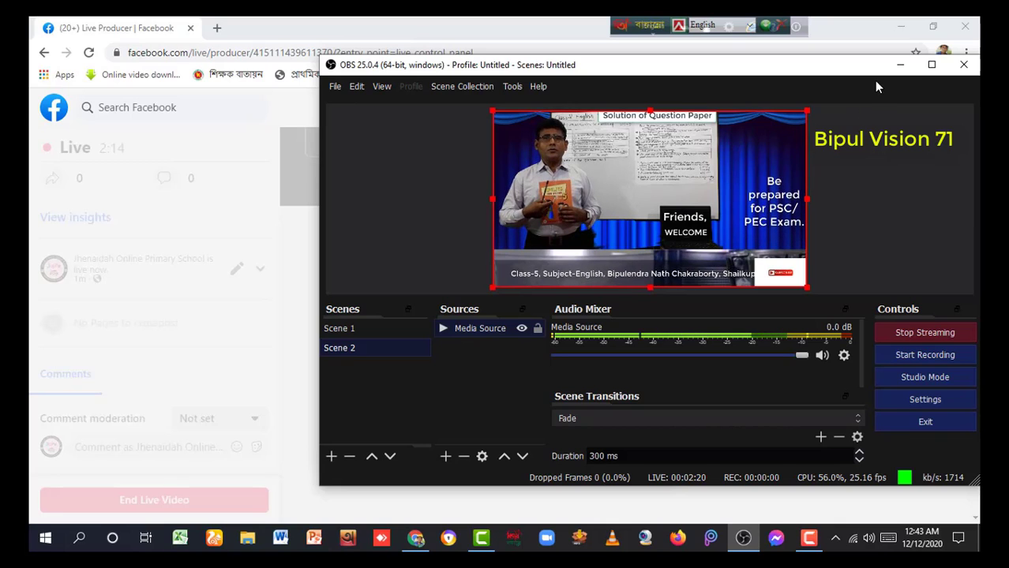
click(900, 65)
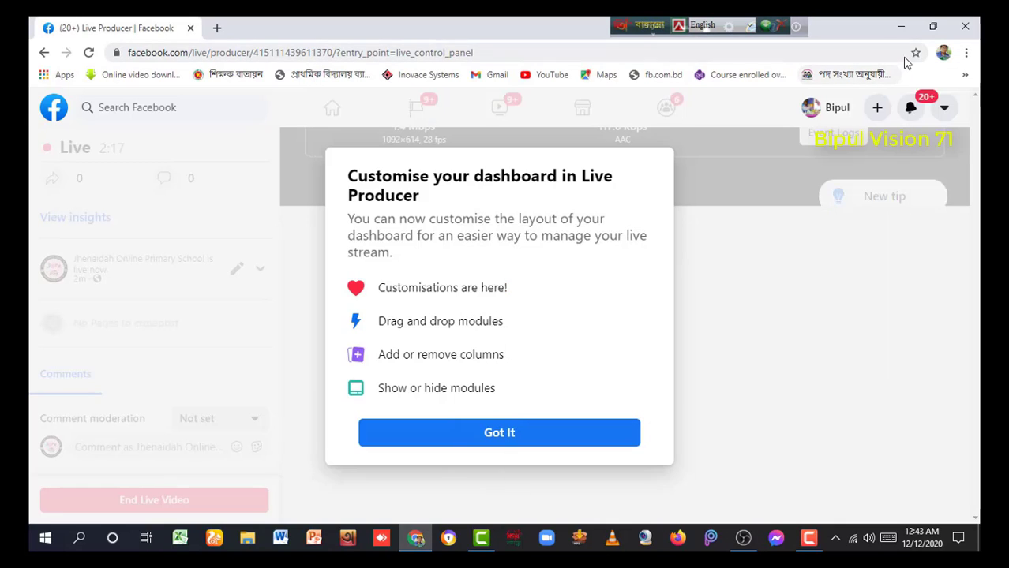
Bring Chrome back and open the Facebook home feed in a new tab
click(902, 27)
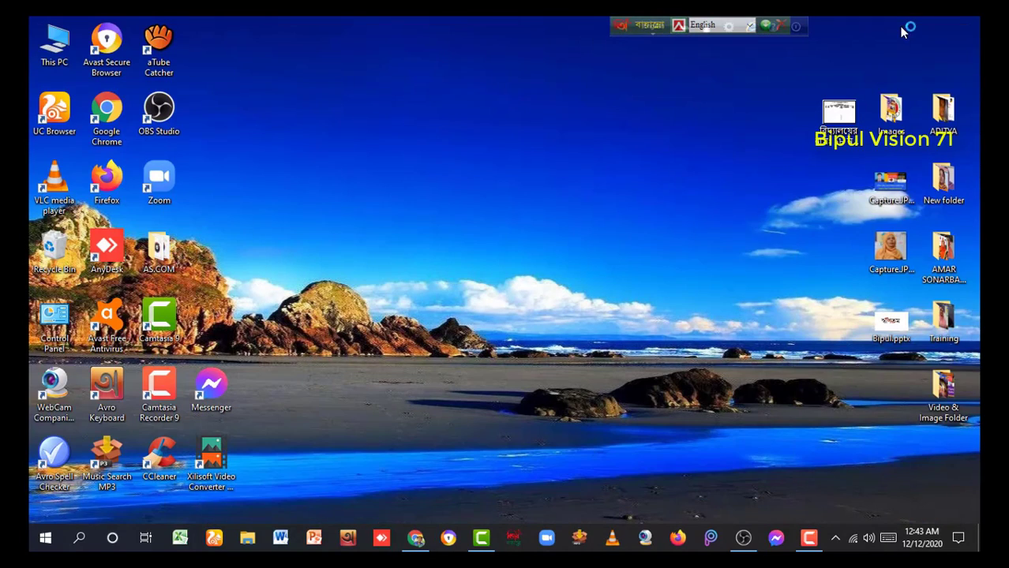
click(414, 537)
click(583, 377)
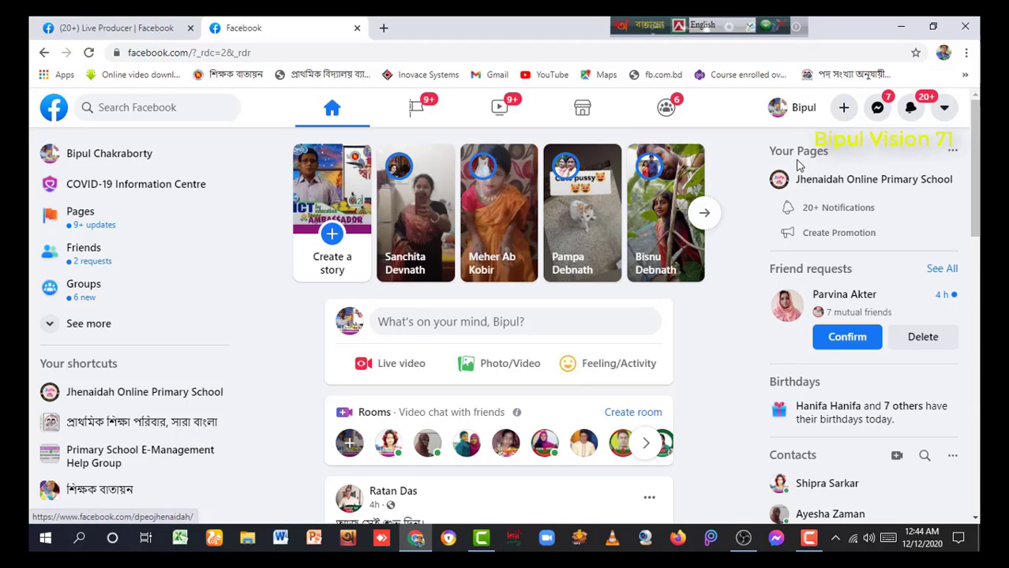
Go to the Jhenaidah Online Primary School Page and pause its live Class-5, English broadcast post
click(853, 181)
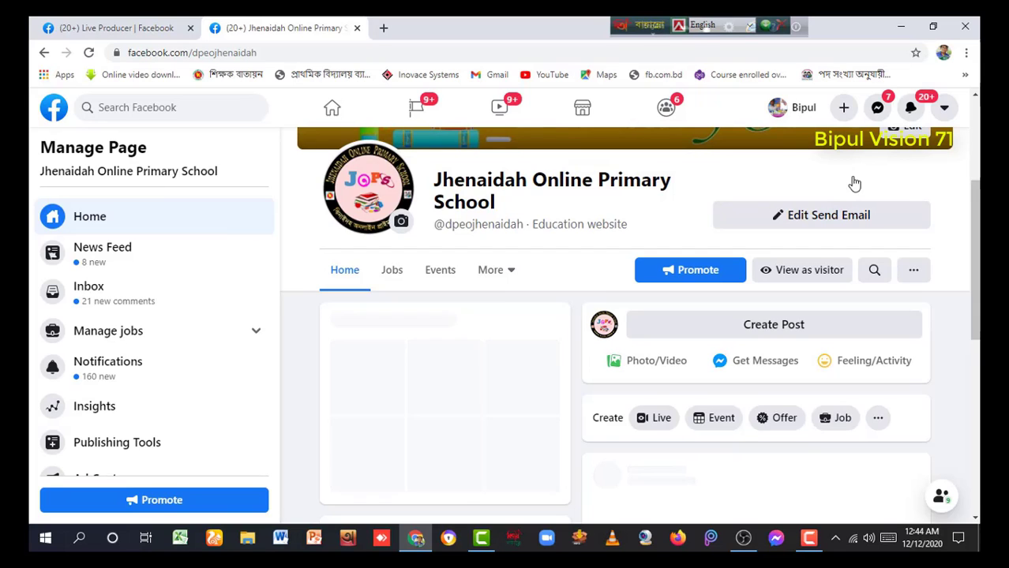
scroll(853, 181, down, 3)
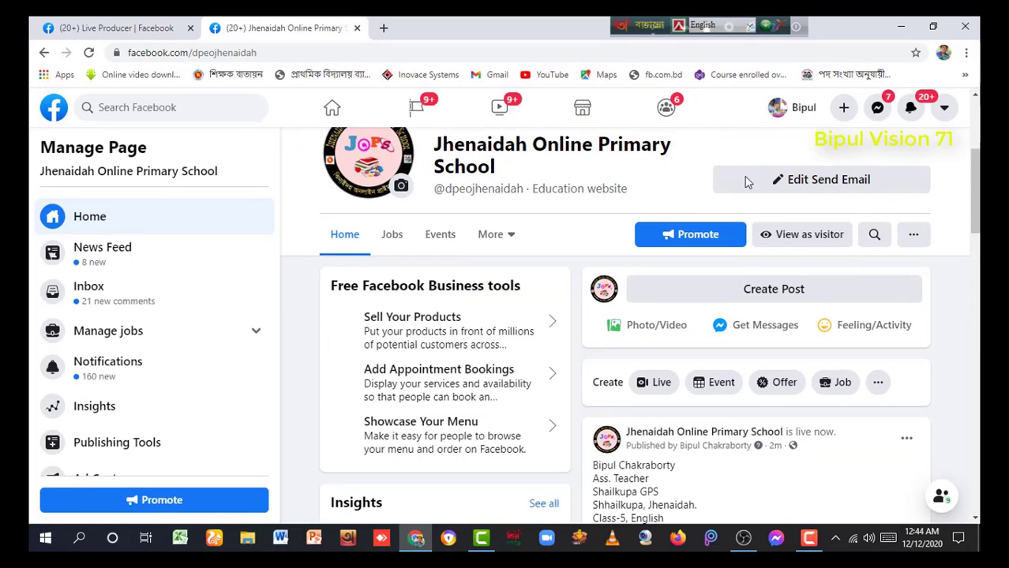
scroll(667, 194, down, 3)
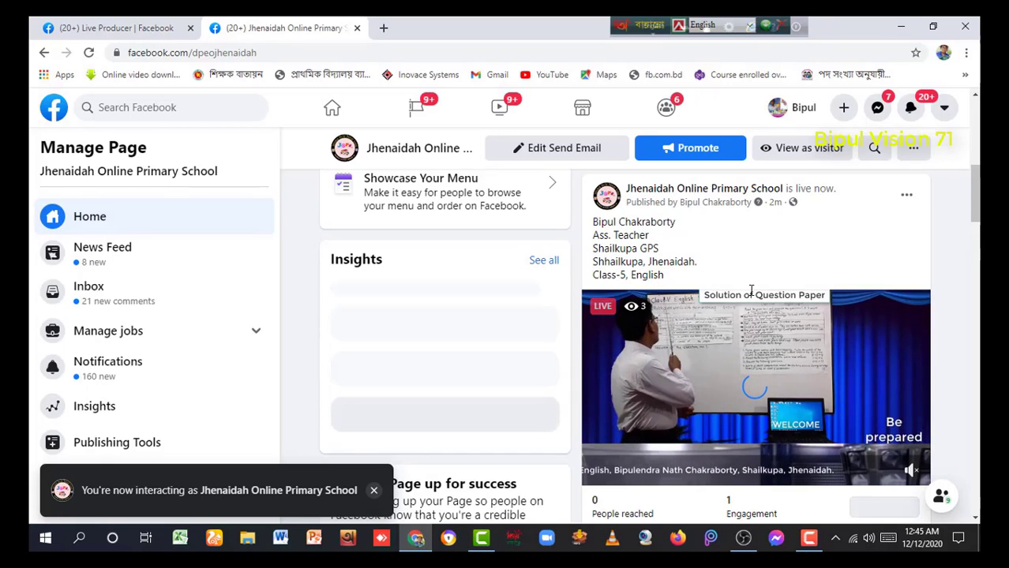
scroll(751, 291, down, 1)
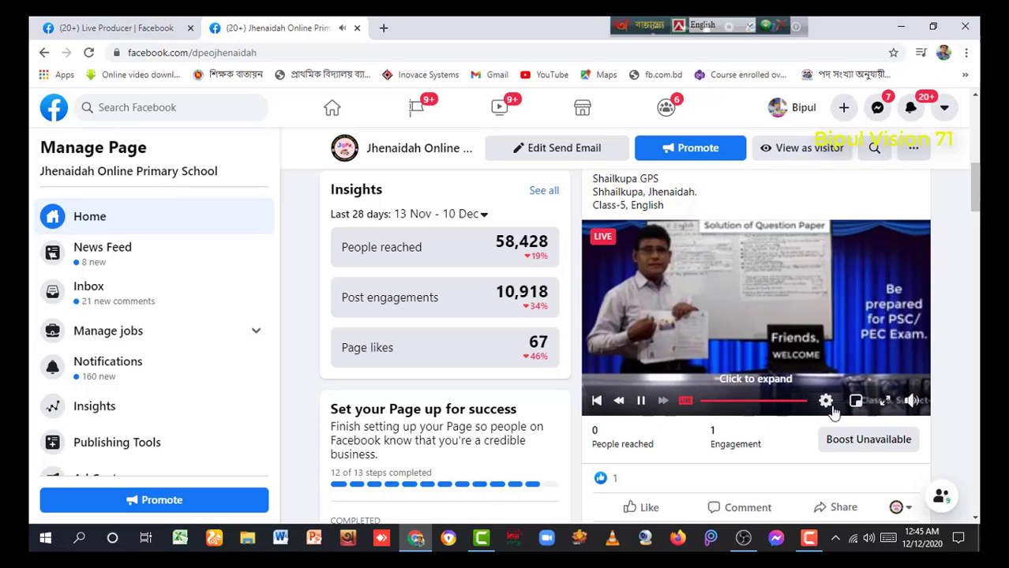
click(641, 400)
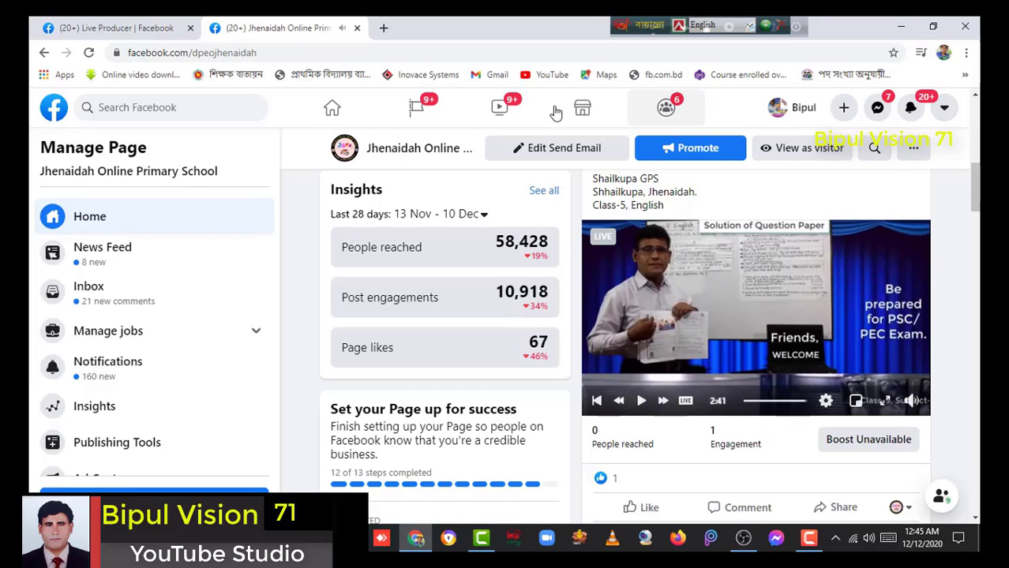
Close the school Page tab in Chrome and stop streaming in OBS, ending the Facebook live video
click(356, 30)
key(alt+Tab)
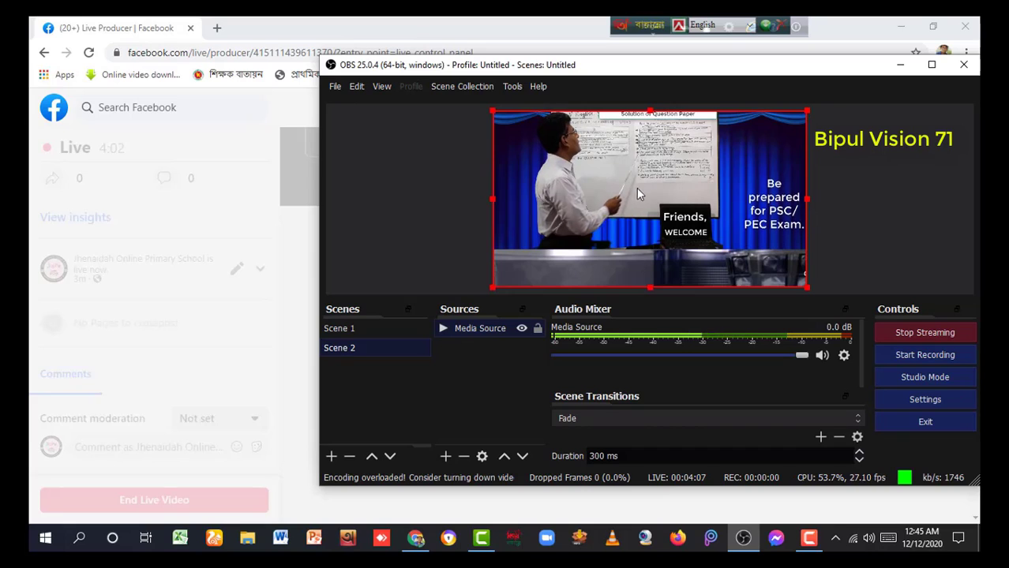
click(921, 334)
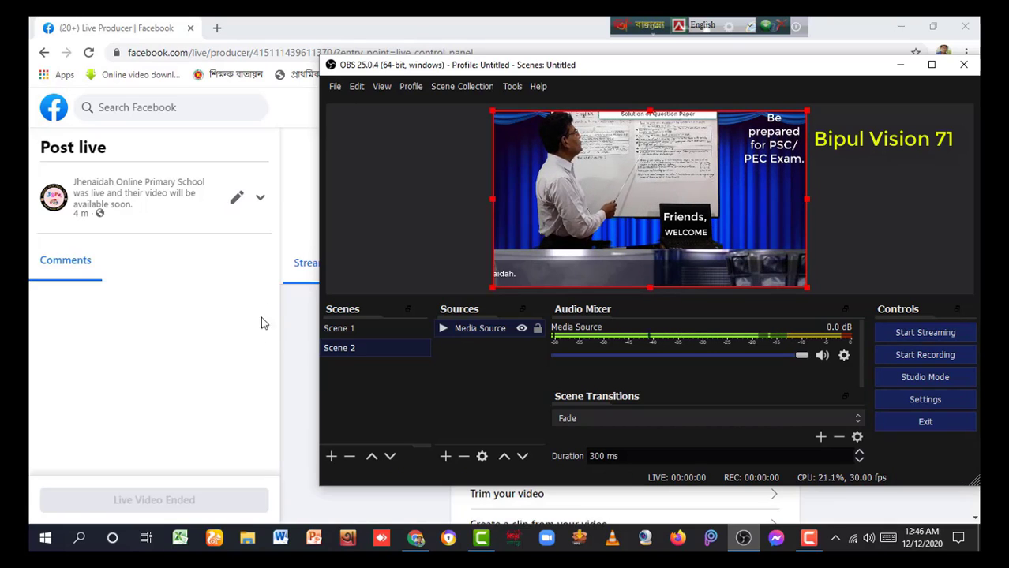